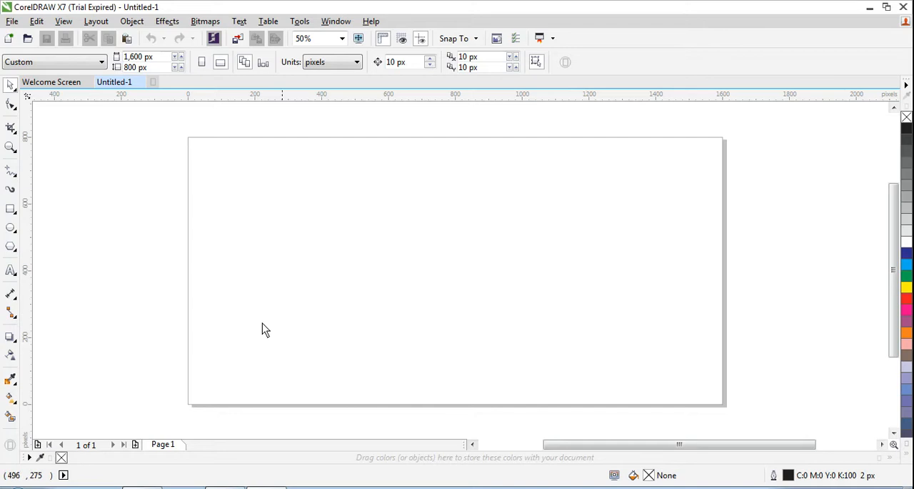
- Draw a near-circular ellipse of about 322 by 332 px in the left half of the page
click(12, 231)
click(53, 229)
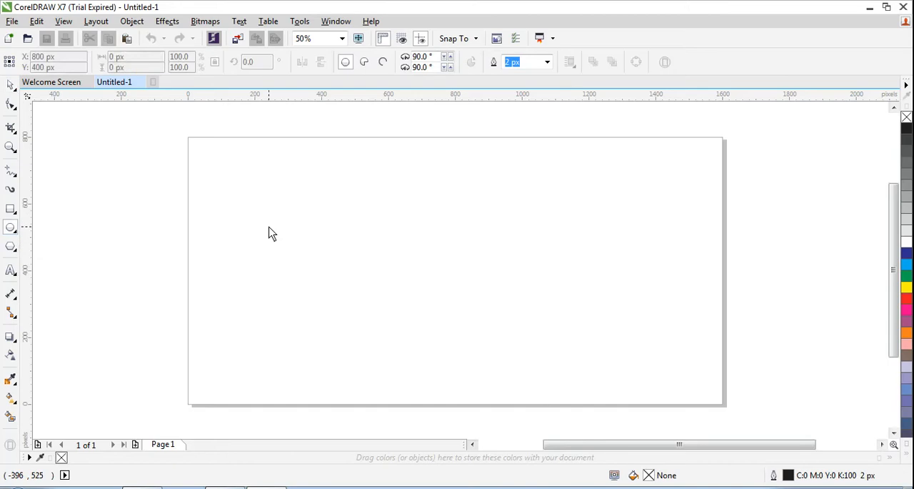
drag(242, 183, 350, 295)
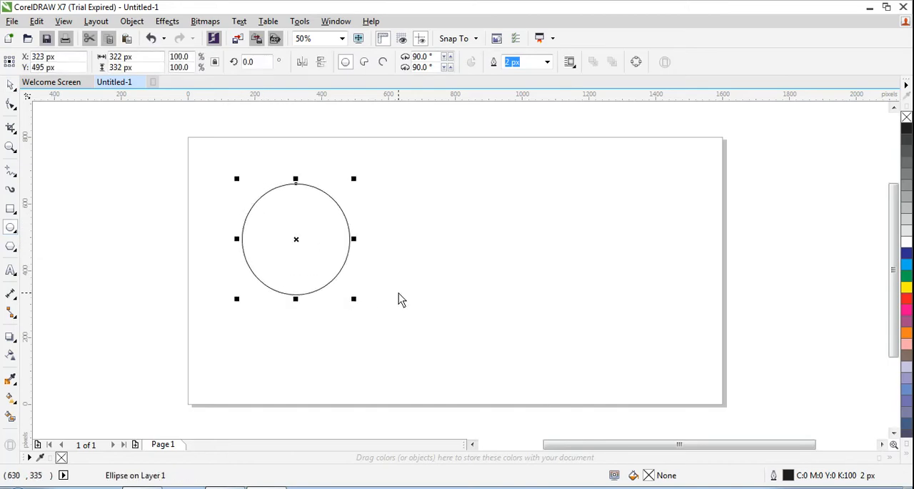
- Add a concentric smaller copy of the circle inside it, scaled to about 85.3% (275 by 283 px), to form a ring
key(space)
click(312, 223)
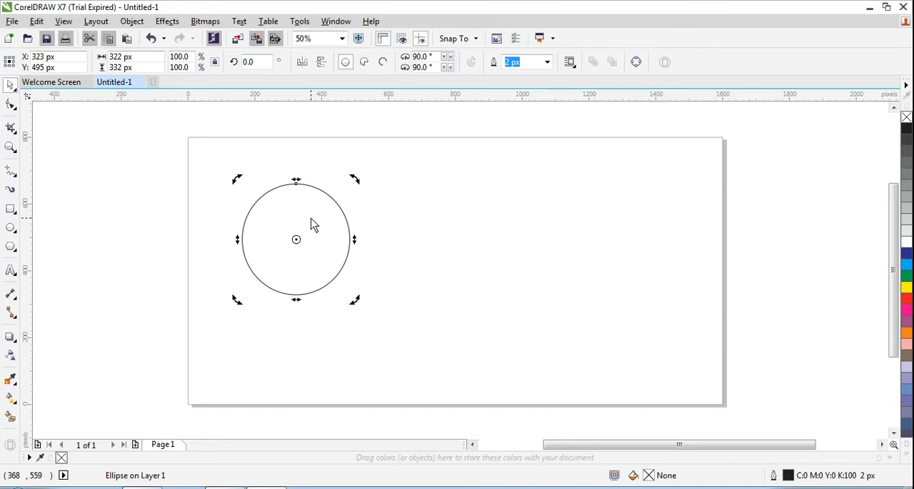
mouse_move(313, 223)
mouse_down()
mouse_move(326, 218)
mouse_move(321, 232)
mouse_move(322, 221)
mouse_up()
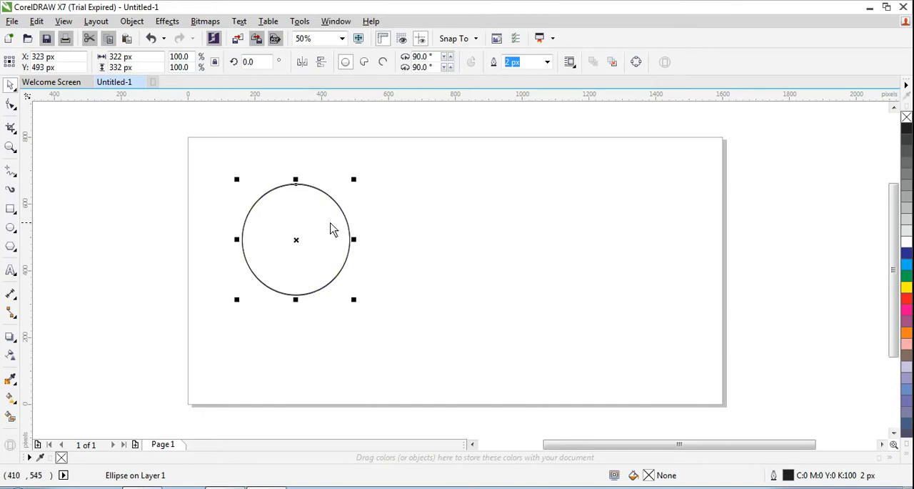
drag(354, 180, 347, 193)
click(210, 195)
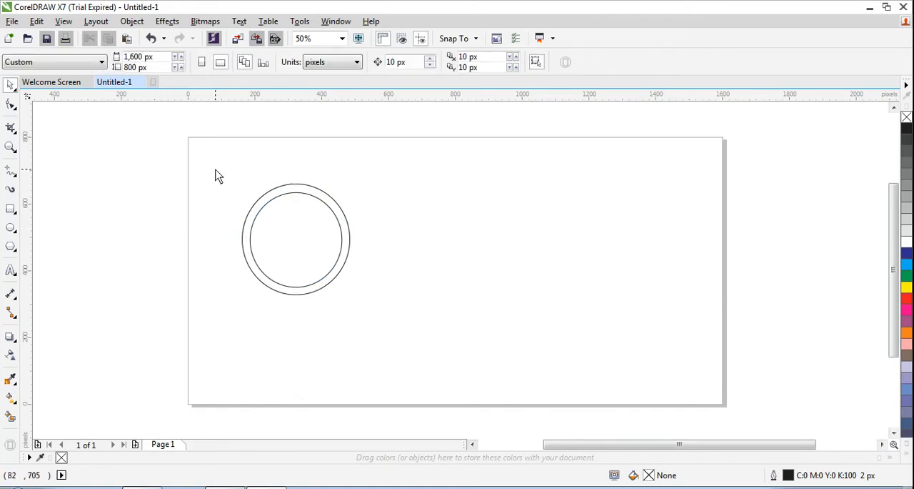
- Duplicate both circles of the ring and place the copy to the right so it overlaps the first ring by about half
drag(215, 169, 380, 309)
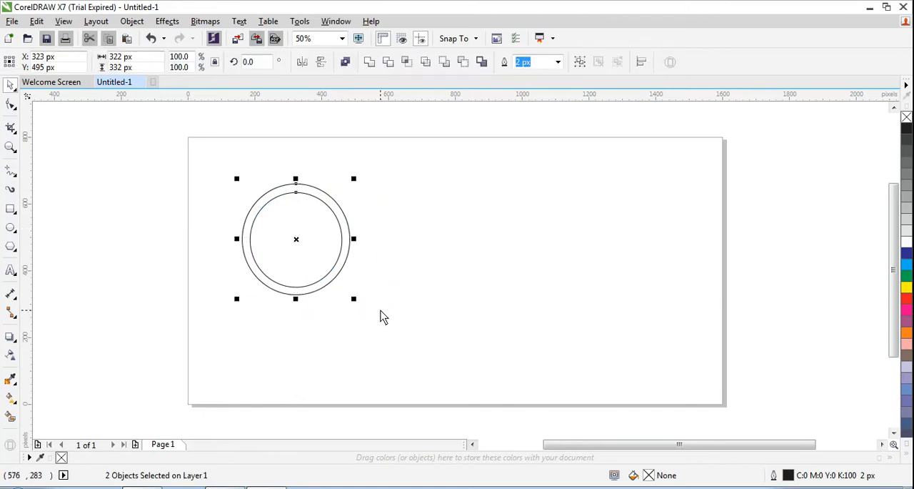
drag(326, 250, 376, 247)
click(225, 321)
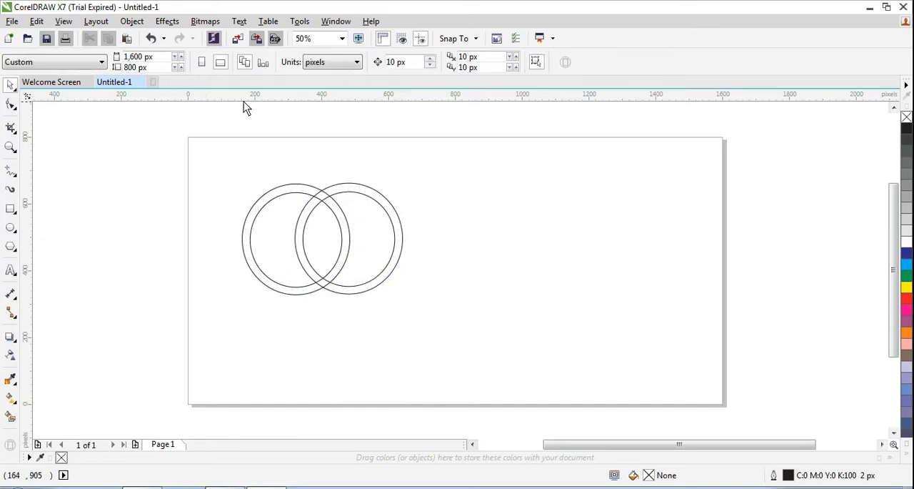
- Add two horizontal guidelines, one at 665 px along the rings' upper edge and one along their lower edge
drag(244, 101, 245, 182)
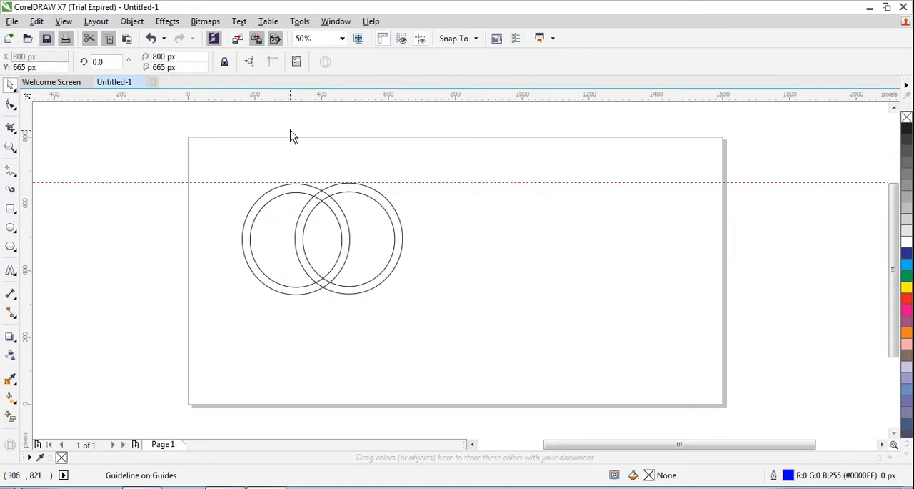
drag(300, 102, 322, 307)
click(384, 234)
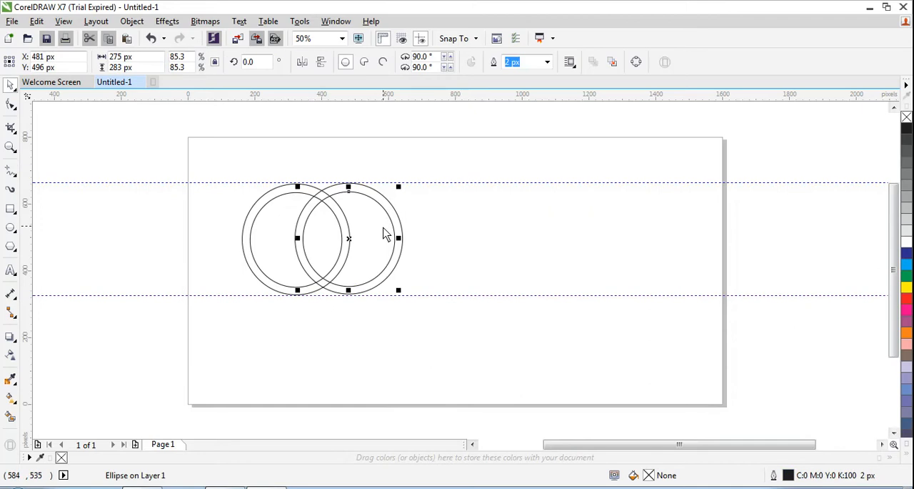
drag(379, 242, 421, 237)
key(ctrl+z)
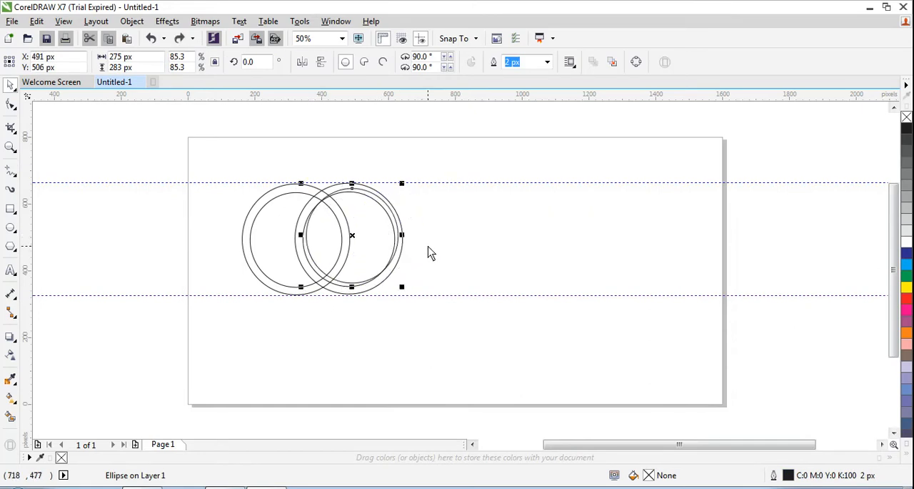
key(ctrl+z)
click(456, 246)
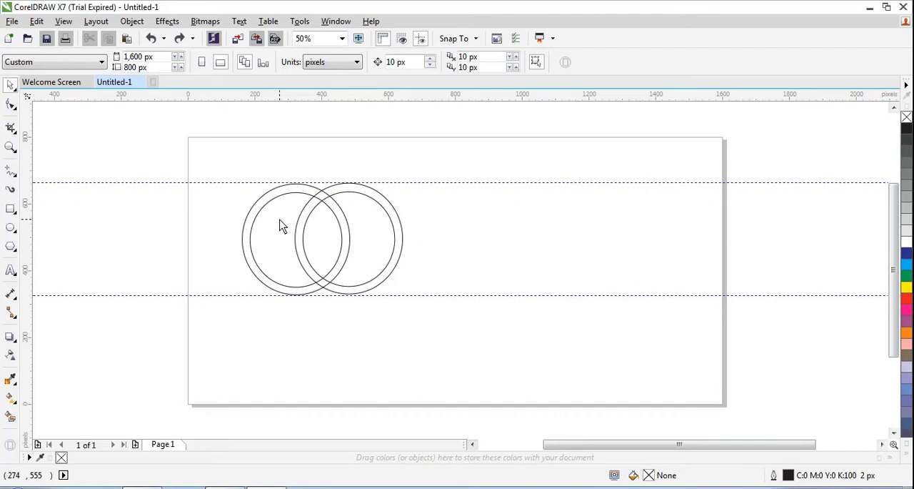
- Copy both overlapping rings and place the pasted copy to their right, centred at about X 996, Y 477 px
drag(238, 178, 421, 322)
key(ctrl+c)
key(ctrl+v)
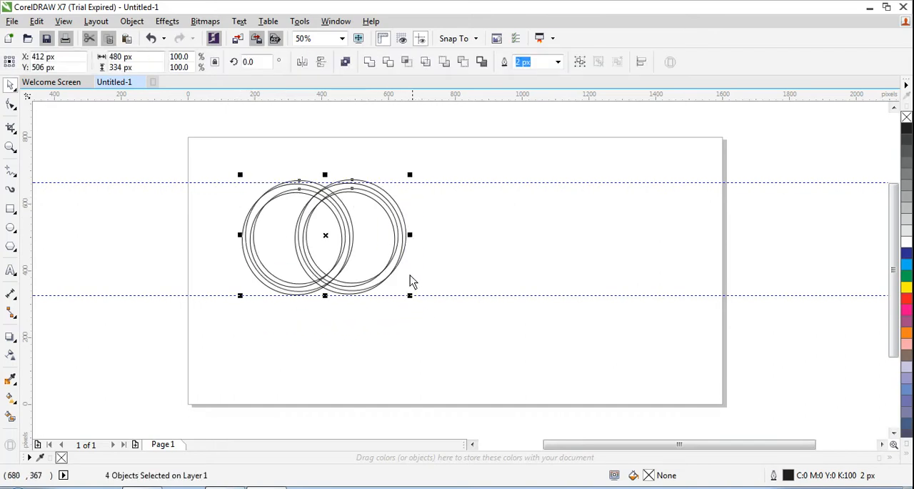
drag(378, 244, 574, 254)
click(575, 248)
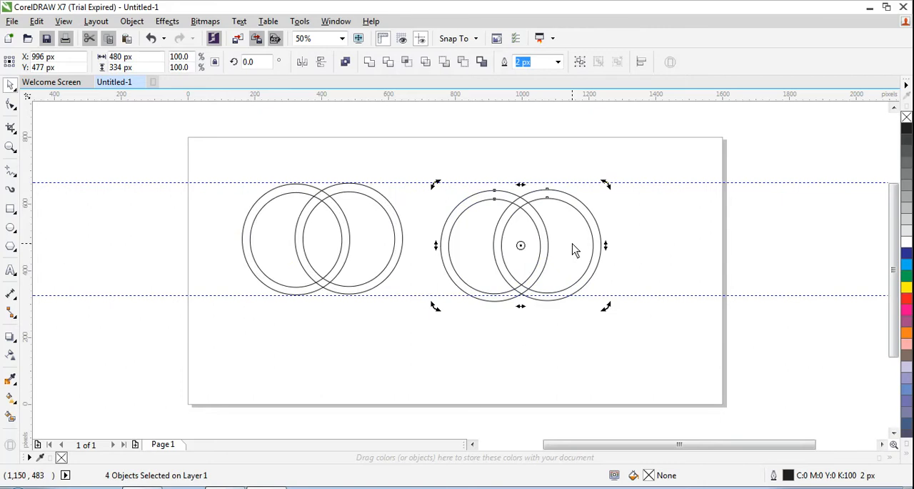
- Delete the inner and outer circles of the right-hand ring in the pasted pair
click(647, 230)
click(577, 243)
key(Delete)
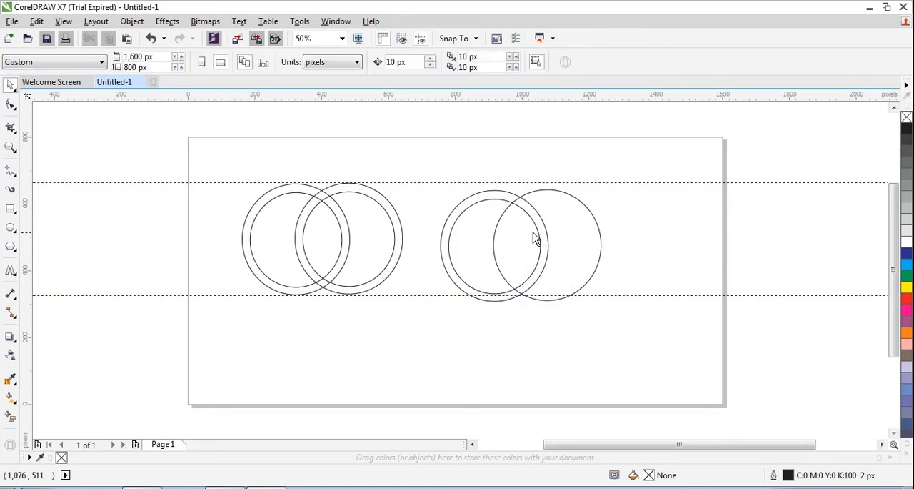
click(590, 217)
key(Delete)
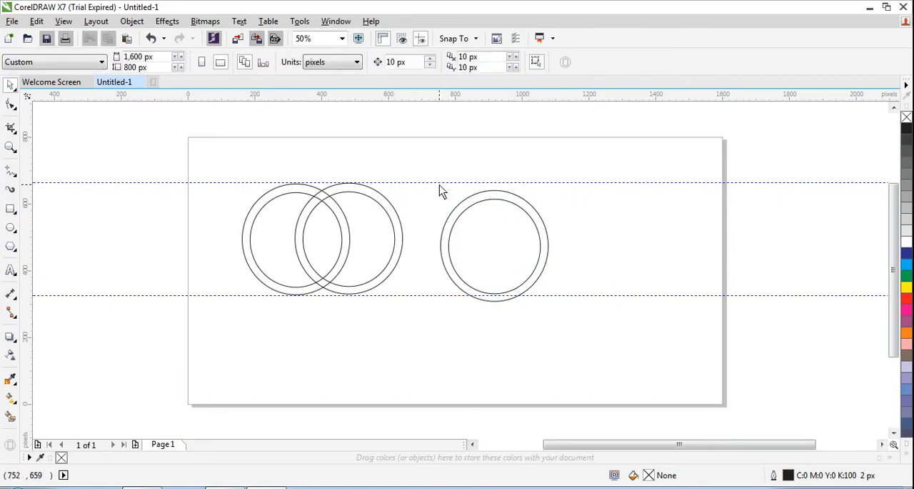
- Move the remaining copied ring so it overlaps the second ring's right side and fits between the two guidelines
drag(438, 185, 576, 346)
drag(518, 250, 596, 244)
click(395, 244)
click(429, 246)
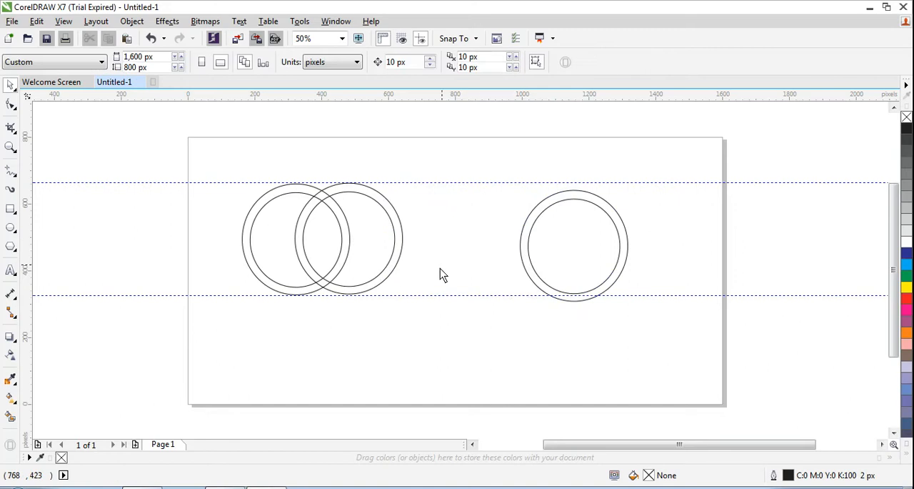
drag(510, 179, 663, 333)
drag(565, 249, 401, 223)
click(141, 153)
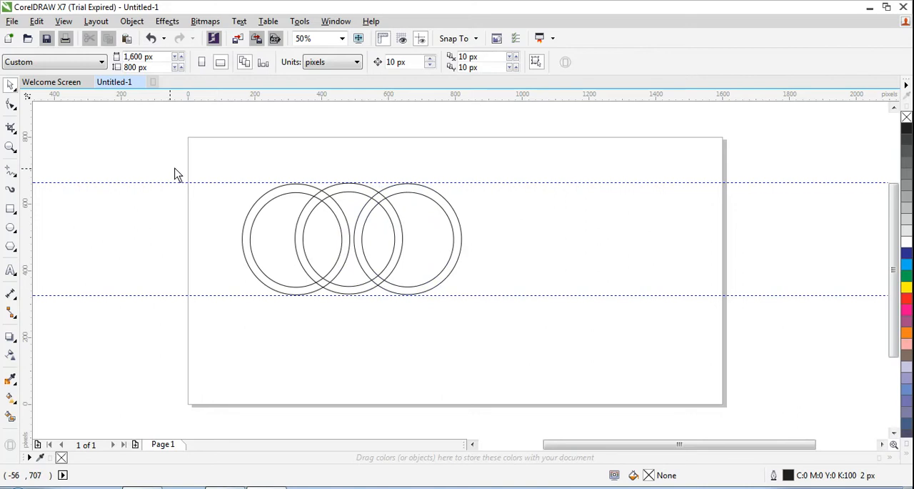
- Move both guidelines off the artwork to above the page, to Y 967 px and 905 px
click(243, 182)
drag(247, 108, 247, 108)
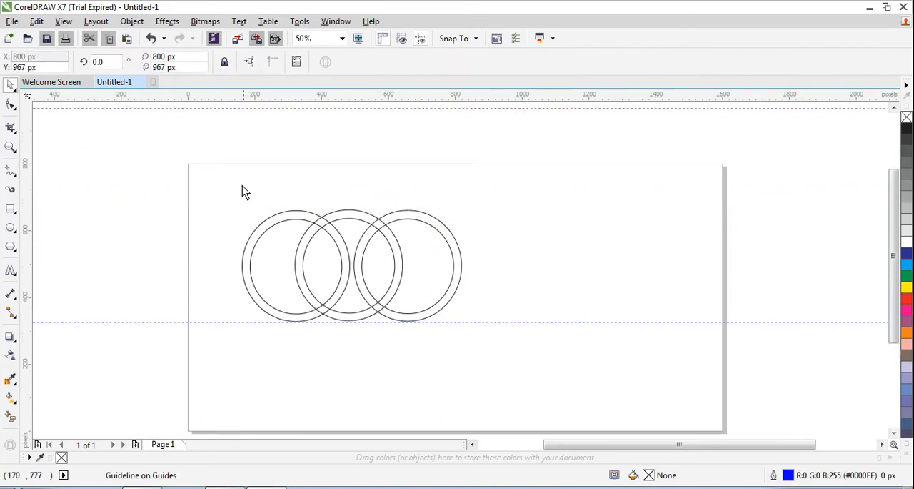
drag(245, 165, 244, 129)
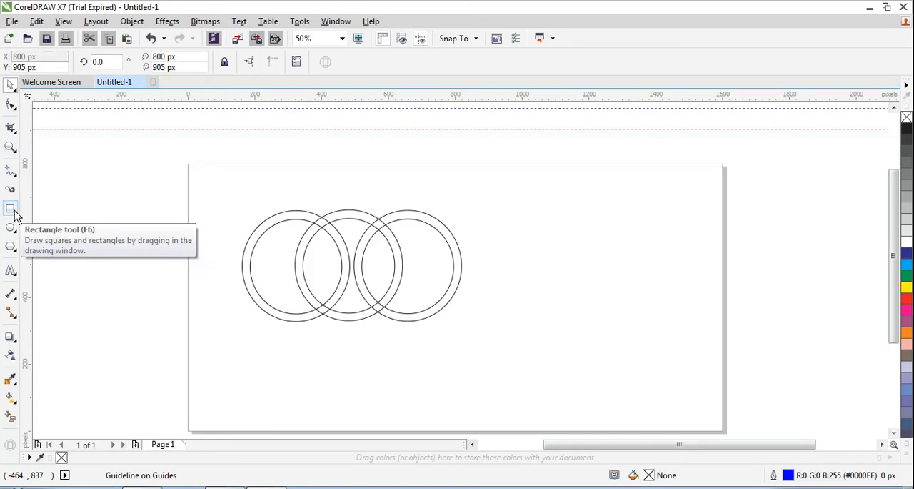
- Remove the hidden crossing segments with Virtual Segment Delete so the three rings interlock, undoing a wrong deletion on the middle ring
click(10, 147)
drag(222, 191, 415, 310)
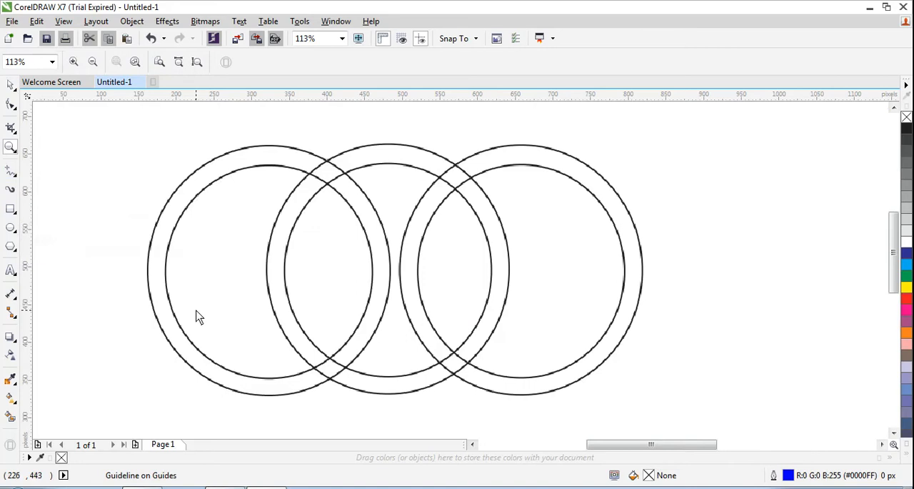
click(14, 109)
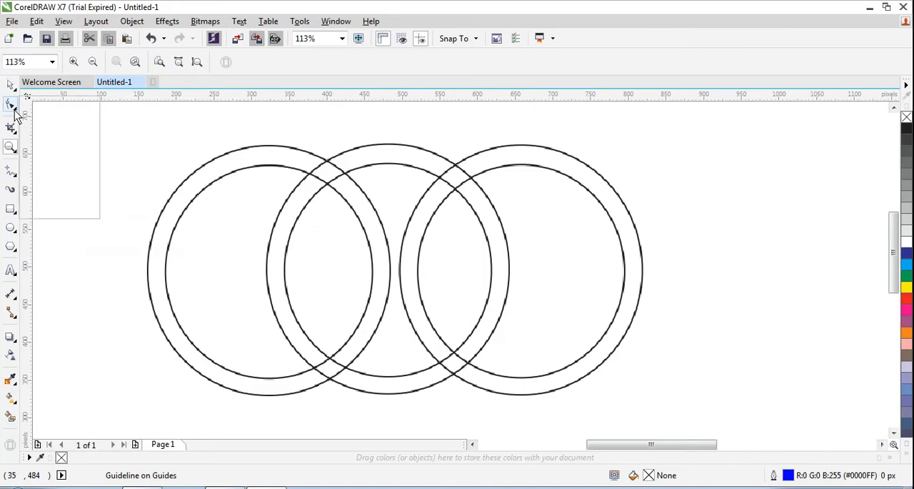
mouse_move(12, 128)
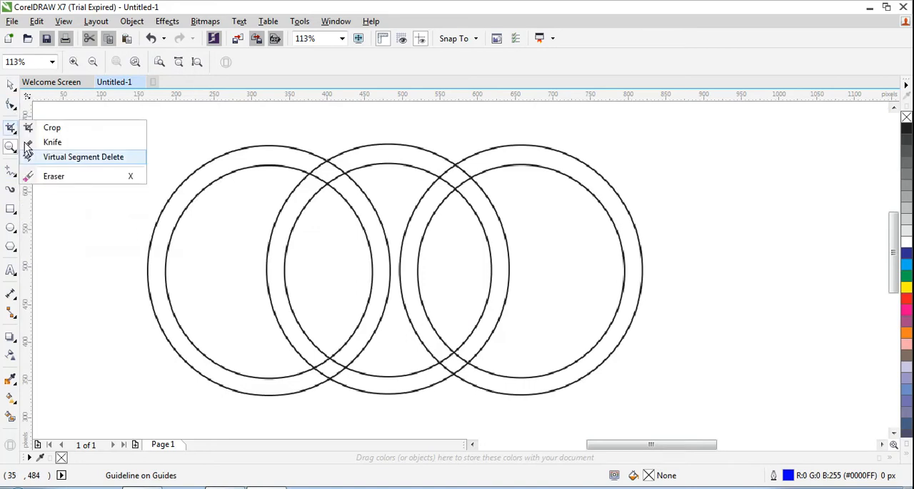
mouse_move(11, 105)
click(64, 159)
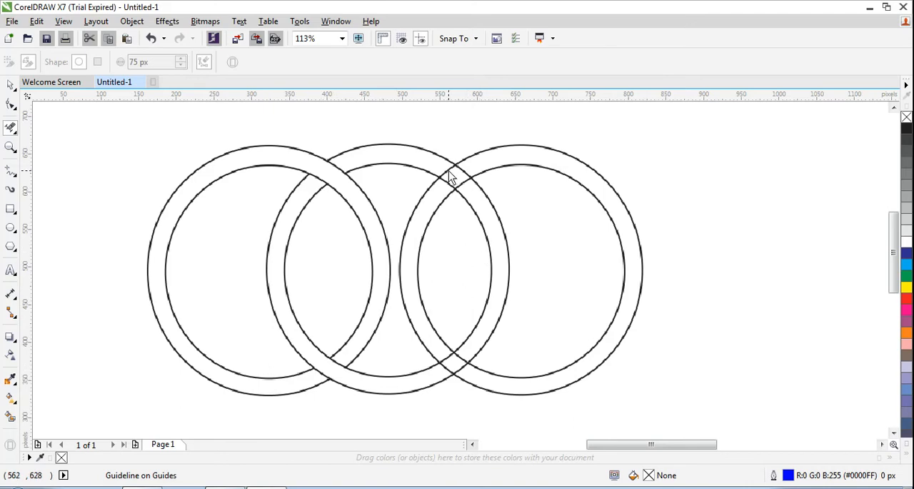
click(461, 198)
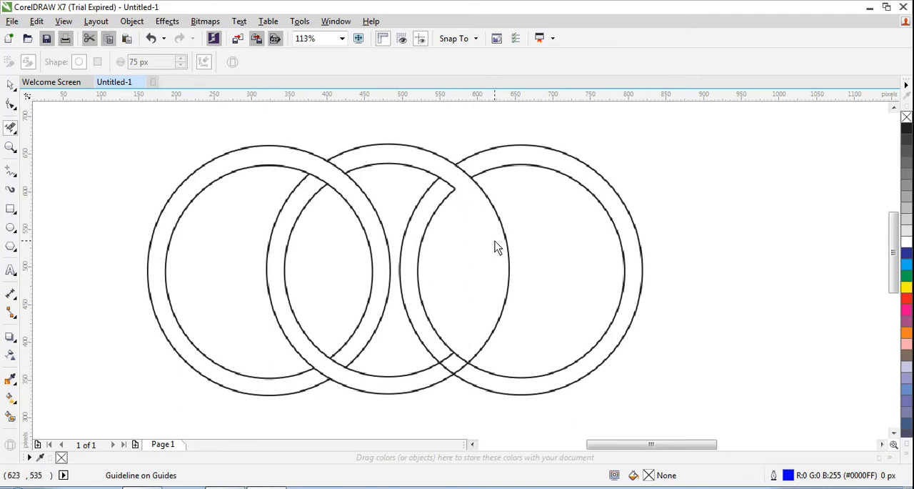
key(ctrl+z)
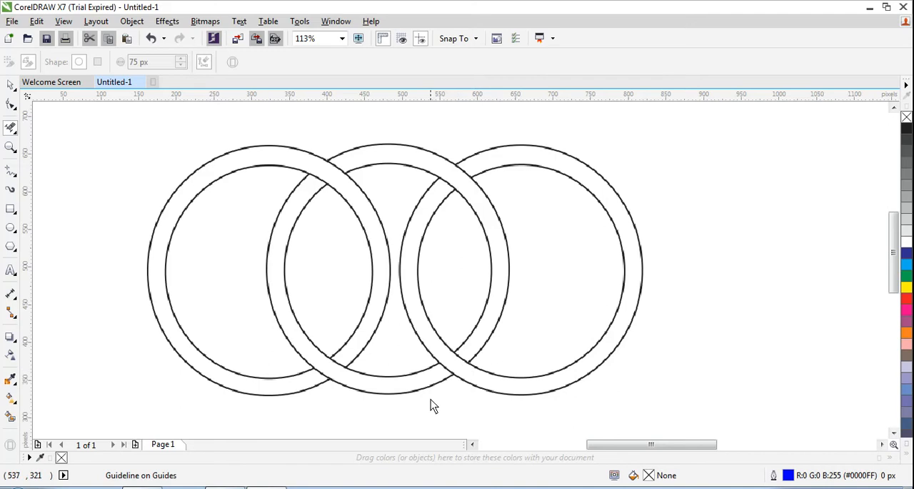
- Set the Smart Fill colour to light green (#BAE398) and fill the left ring with it
click(9, 418)
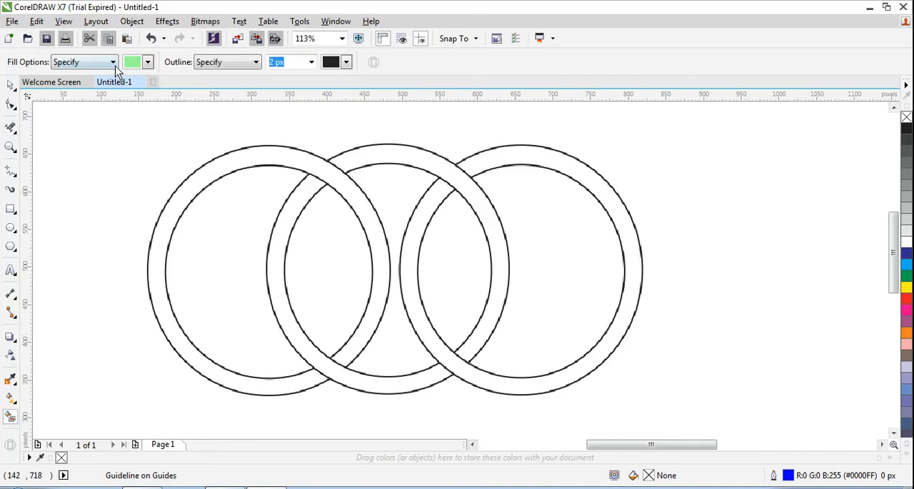
click(148, 62)
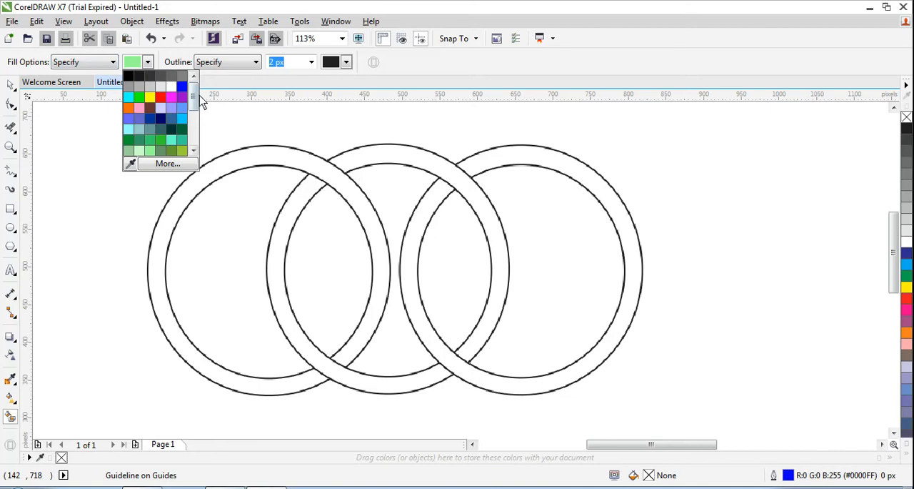
scroll(193, 116, down, 2)
click(168, 163)
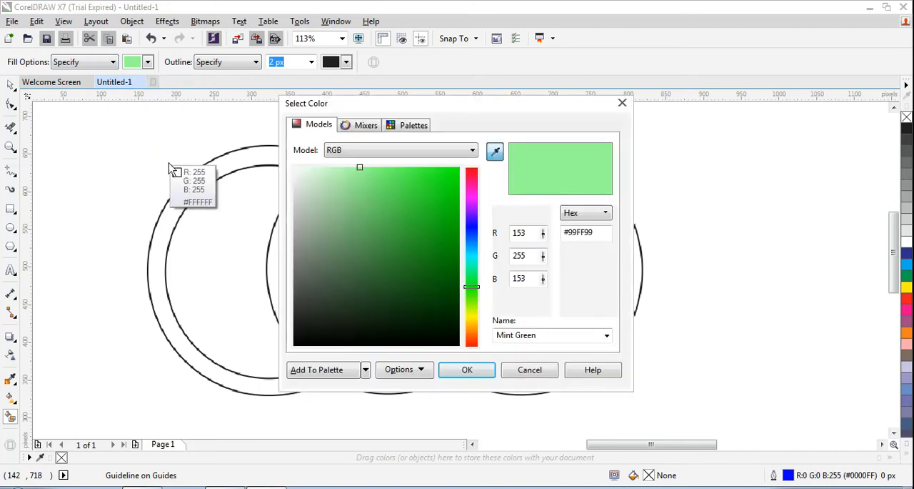
mouse_move(472, 214)
mouse_down()
mouse_move(470, 180)
mouse_move(478, 307)
mouse_up()
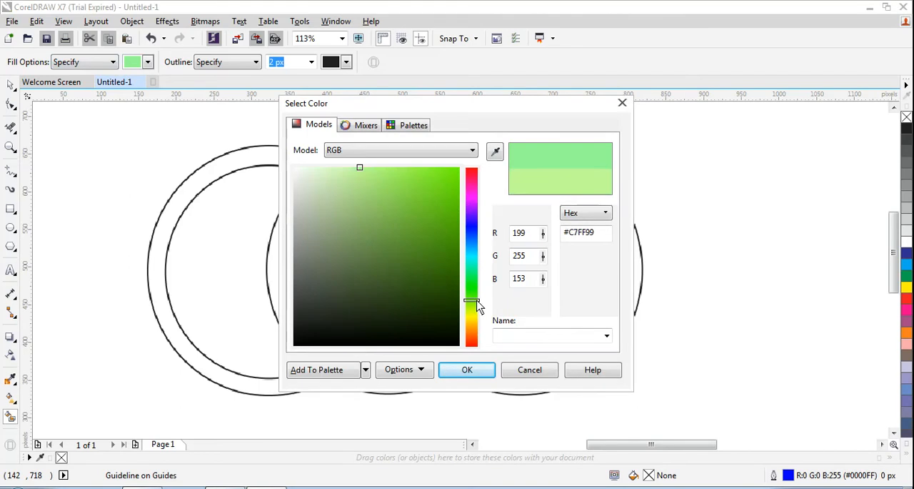
mouse_move(362, 172)
mouse_down()
mouse_move(330, 190)
mouse_move(306, 186)
mouse_move(348, 186)
mouse_up()
click(470, 370)
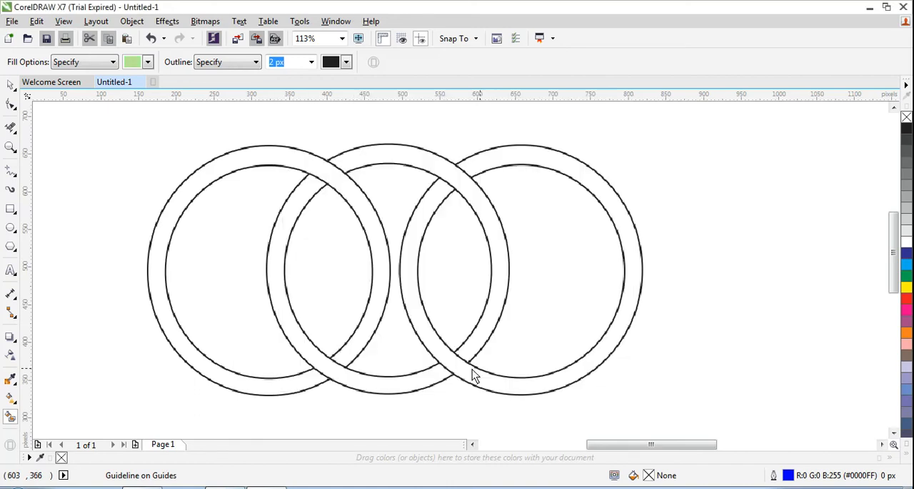
click(193, 180)
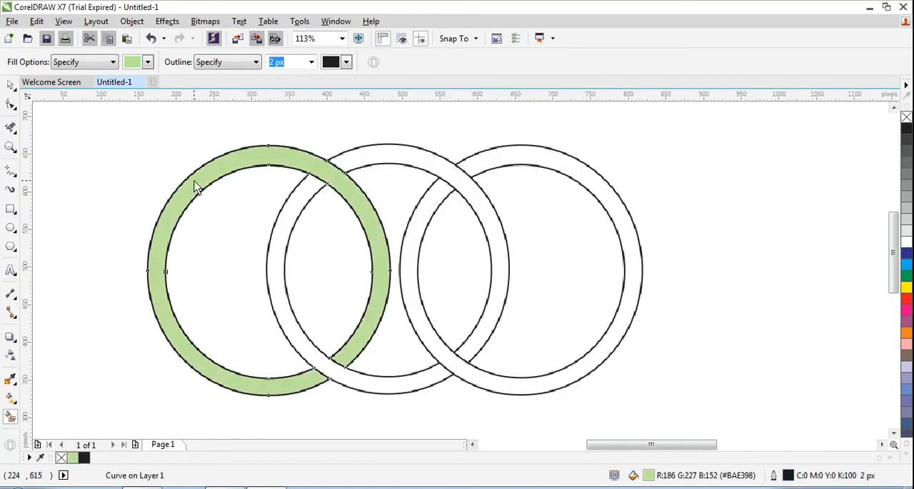
- Fill both parts of the middle ring with yellow (#FFFF00) using Smart Fill
click(148, 63)
click(150, 97)
click(360, 158)
click(304, 200)
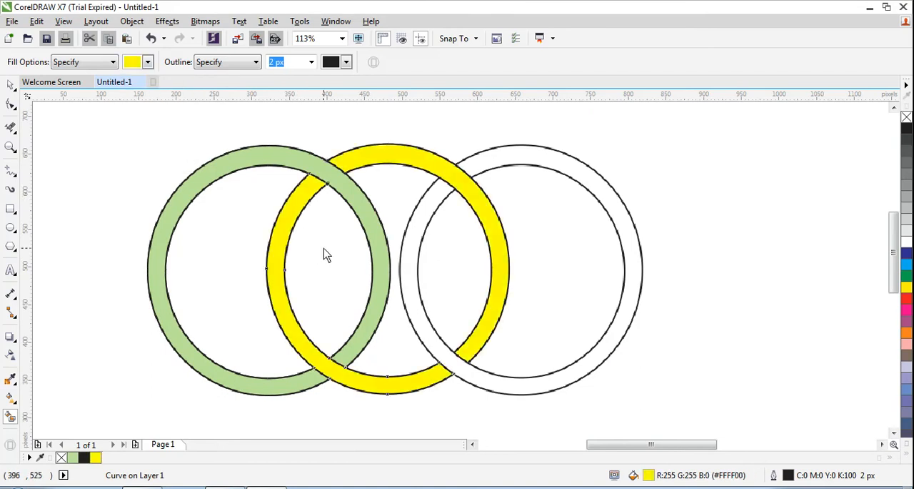
- Fill the right ring with red (#FF0000) using Smart Fill, and return to the Pick tool
click(148, 63)
click(161, 76)
click(512, 158)
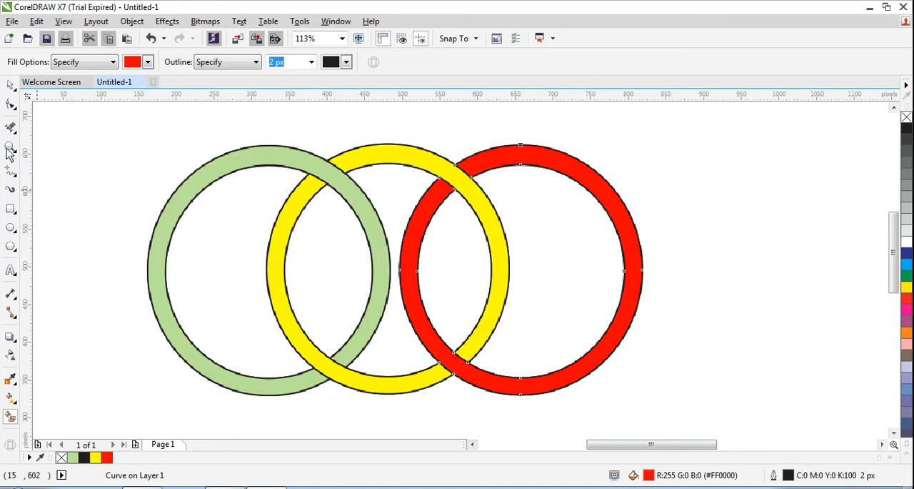
click(11, 84)
click(796, 488)
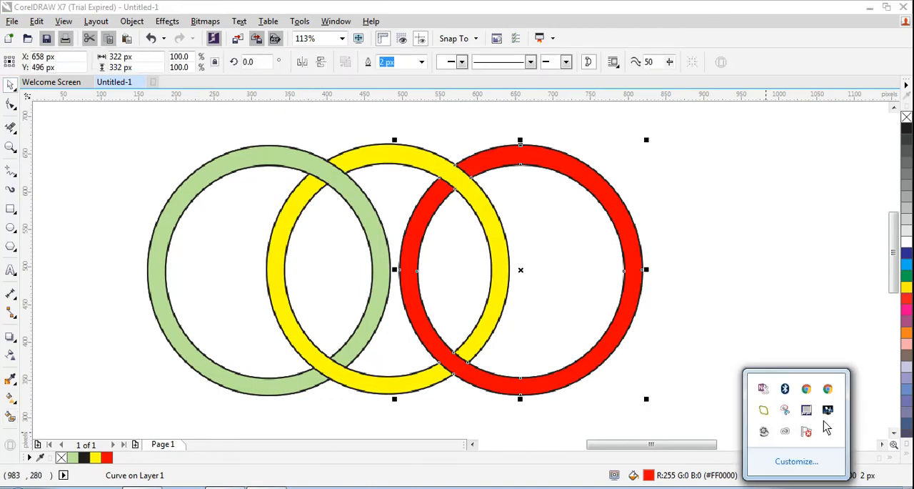
right_click(765, 432)
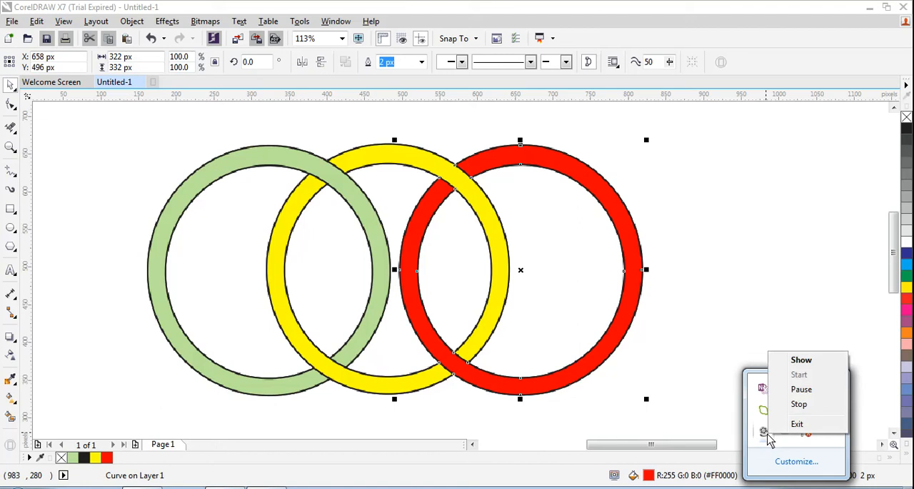
click(800, 388)
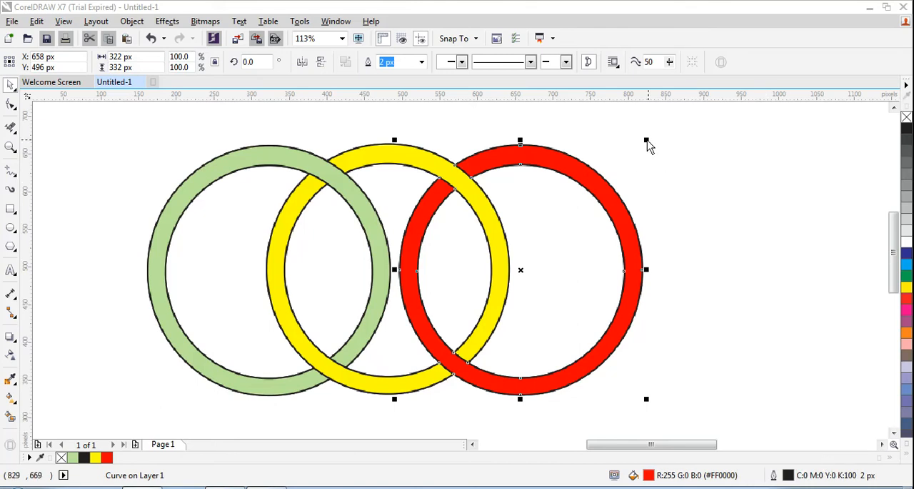
drag(646, 141, 624, 164)
key(ctrl+z)
drag(150, 131, 650, 420)
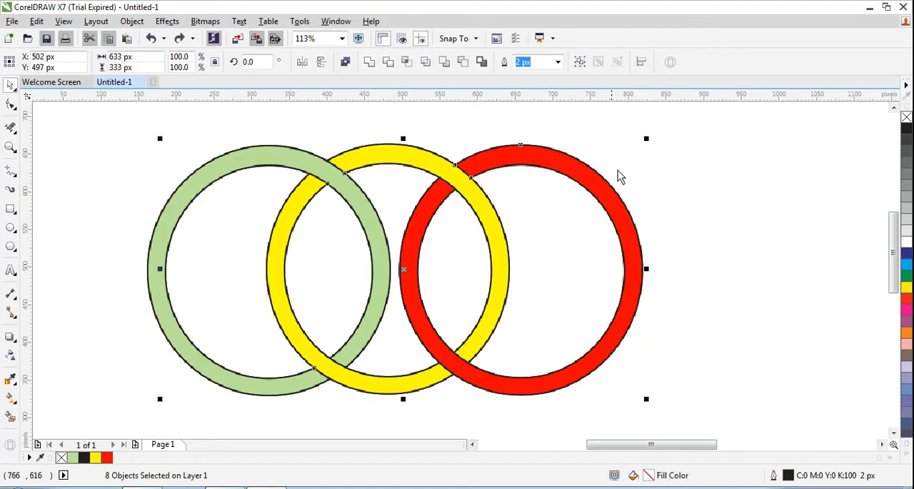
drag(646, 145, 633, 164)
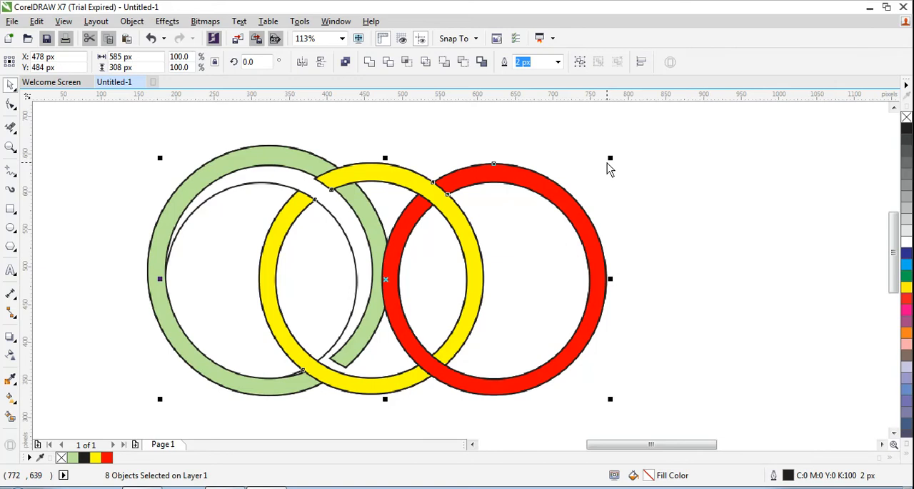
key(ctrl+z)
- Select all parts of the three rings together and scale them down proportionally to about 465 × 237 px
click(96, 141)
drag(98, 123, 661, 429)
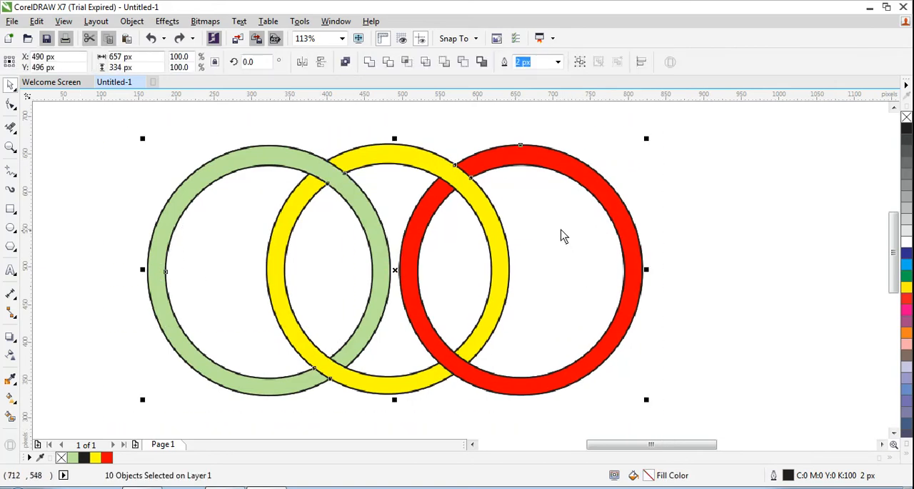
drag(647, 141, 623, 167)
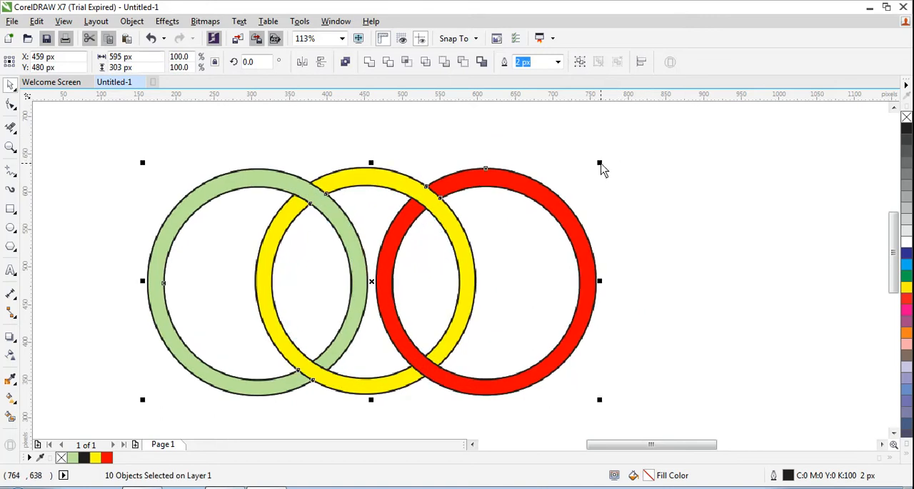
drag(602, 168, 570, 194)
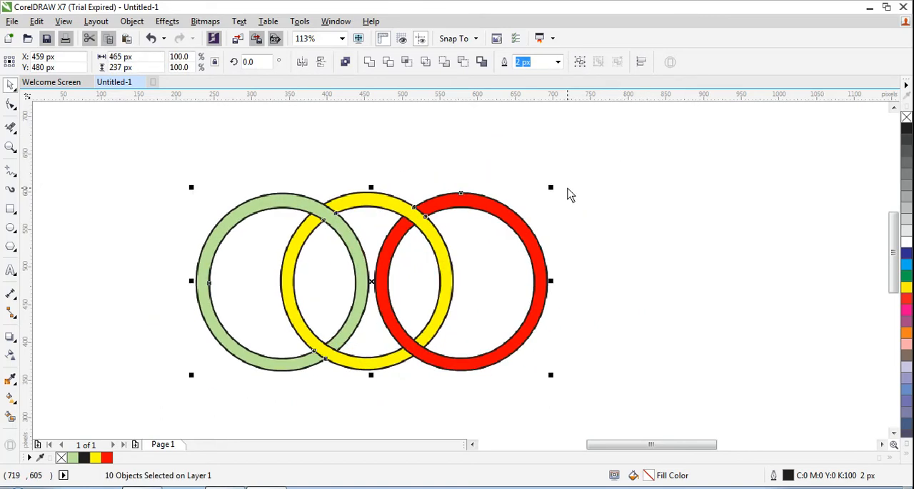
click(619, 274)
scroll(619, 273, down, 3)
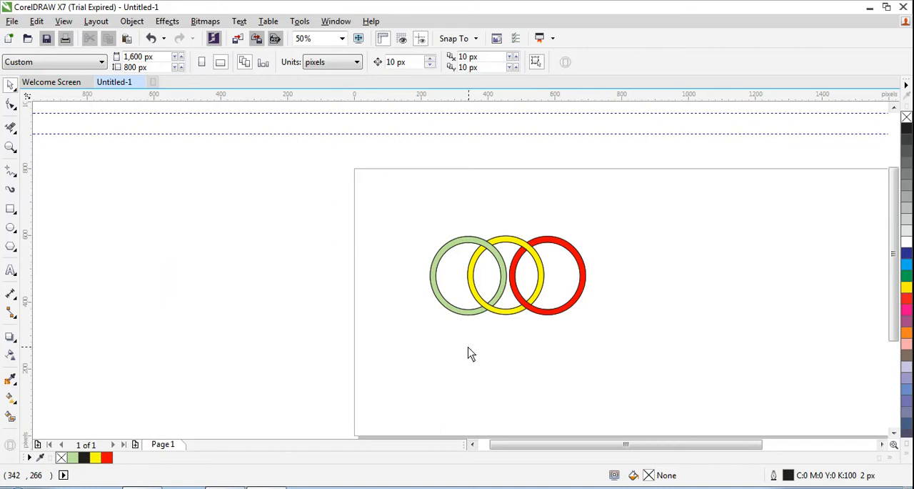
click(797, 487)
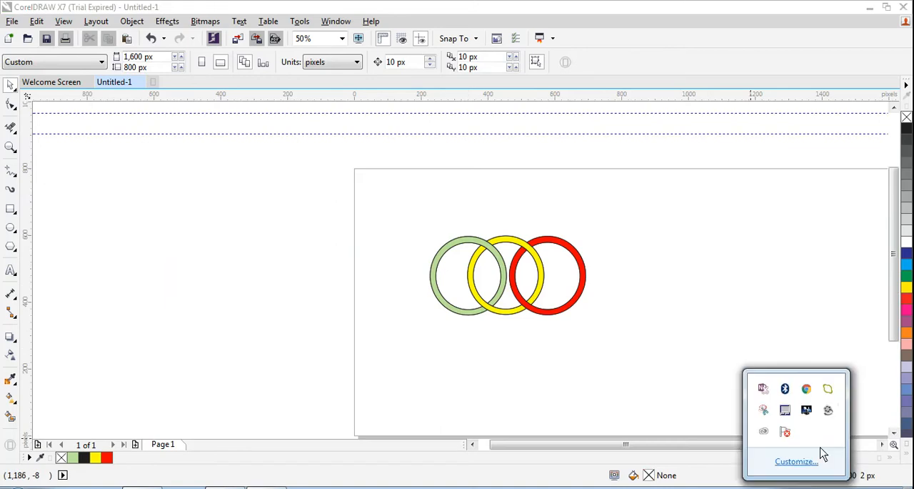
click(828, 410)
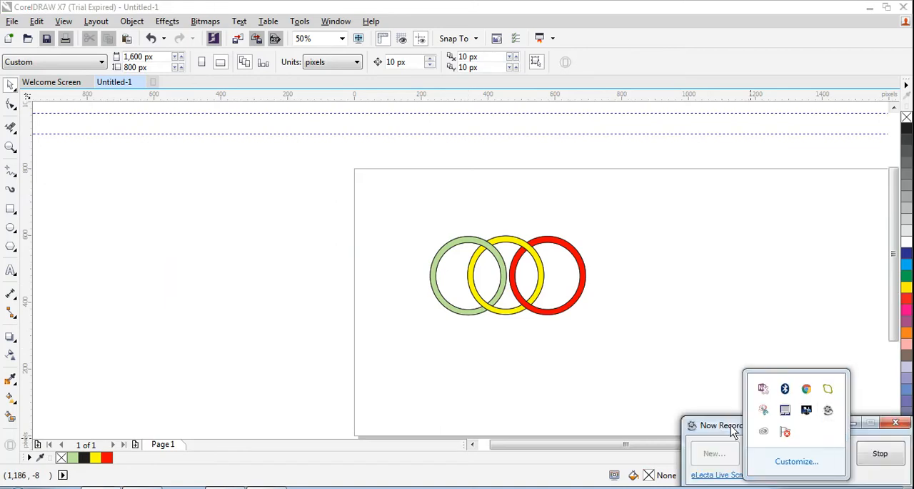
click(801, 487)
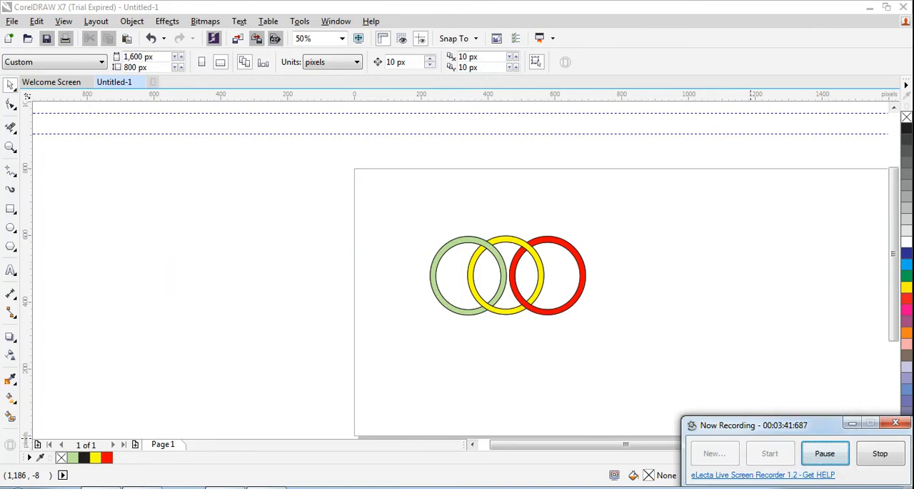
click(822, 457)
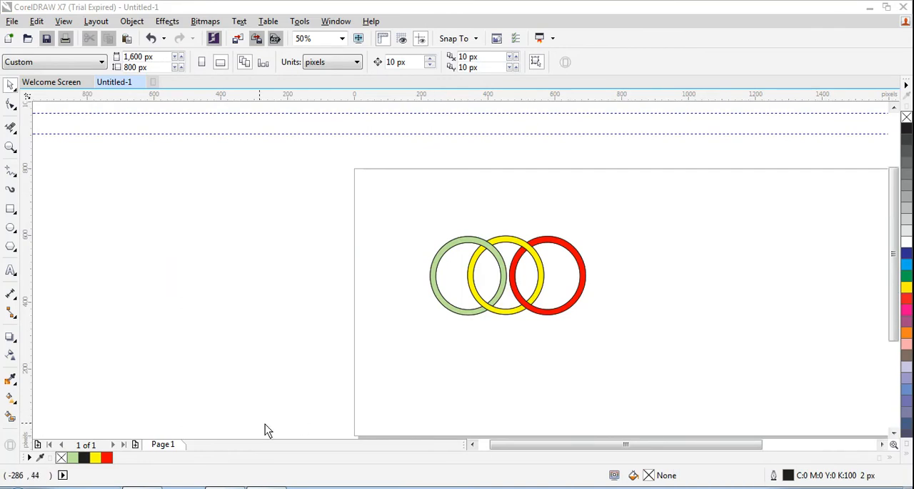
- Add the artistic text "My E Tutorial" and place it directly beneath the three rings
click(11, 270)
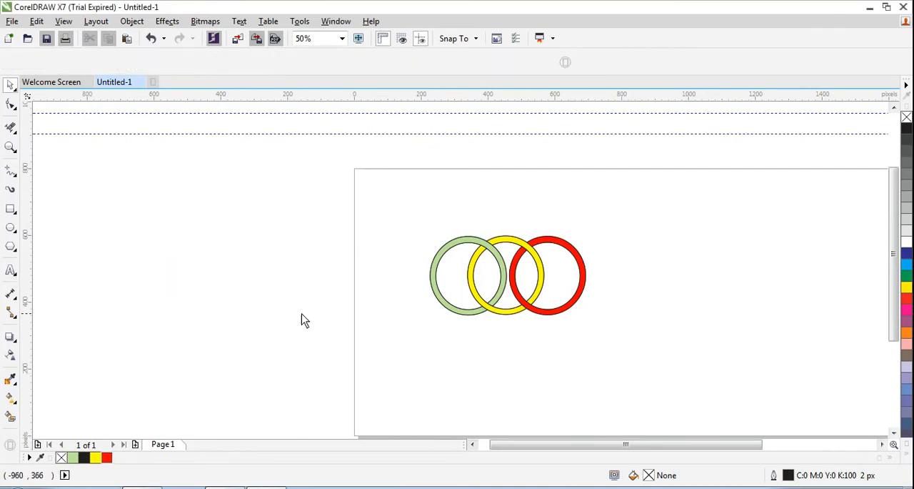
click(460, 335)
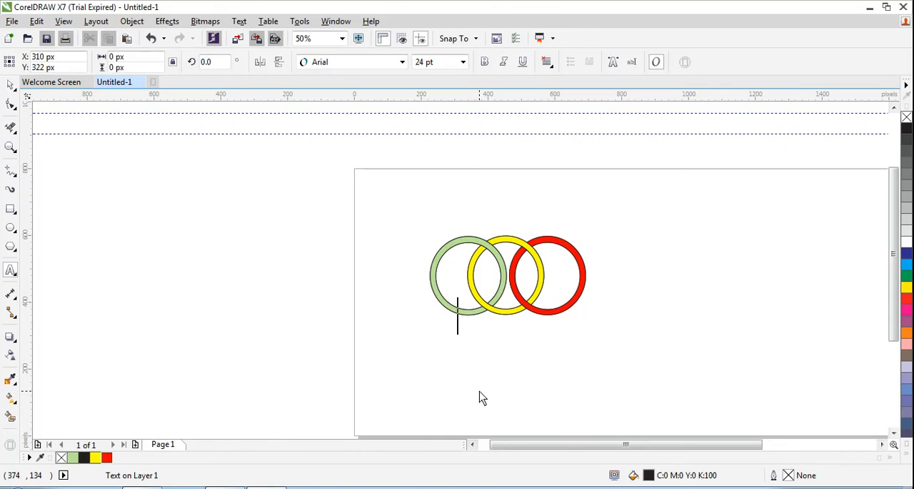
text(M)
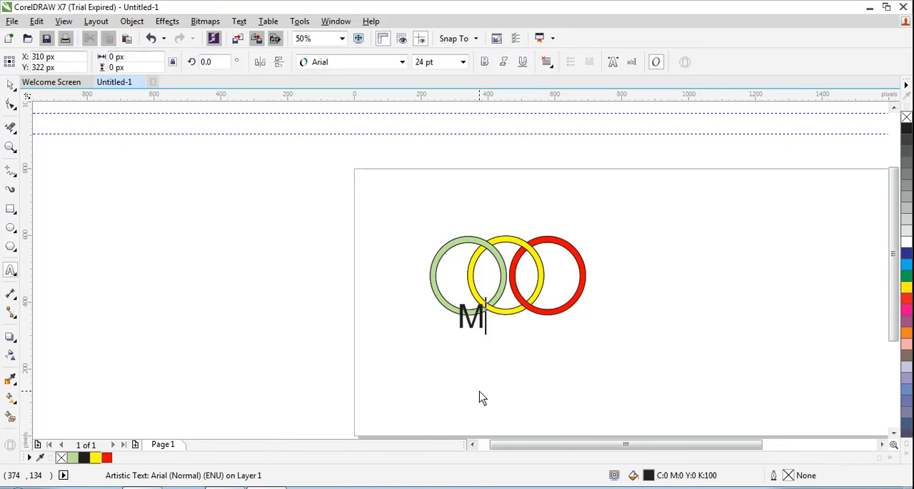
text(y E Tutorial)
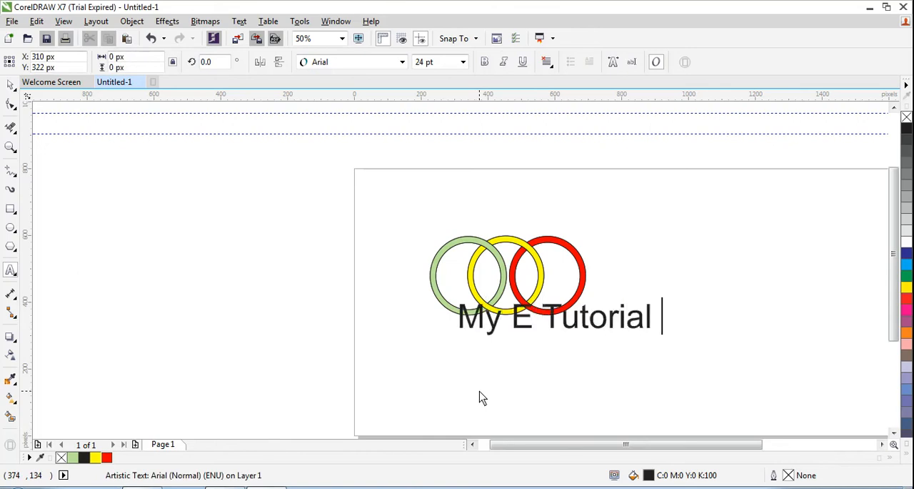
key(BackSpace)
key(Escape)
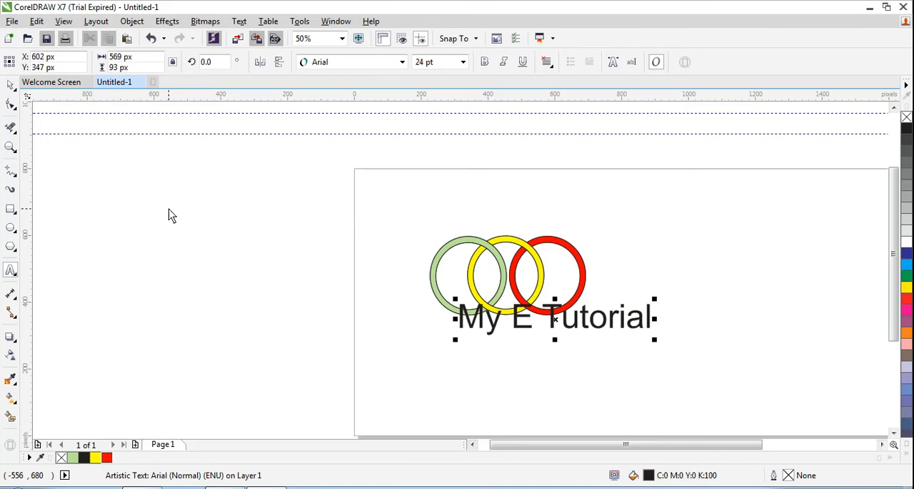
click(11, 84)
drag(580, 321, 541, 337)
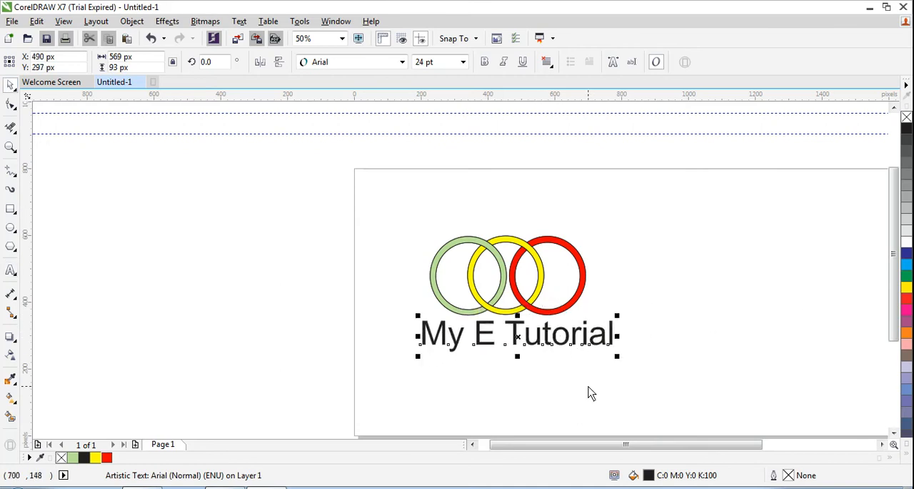
- Change the text's font to Arial Rounded MT Bold and nudge it into place under the rings
click(463, 63)
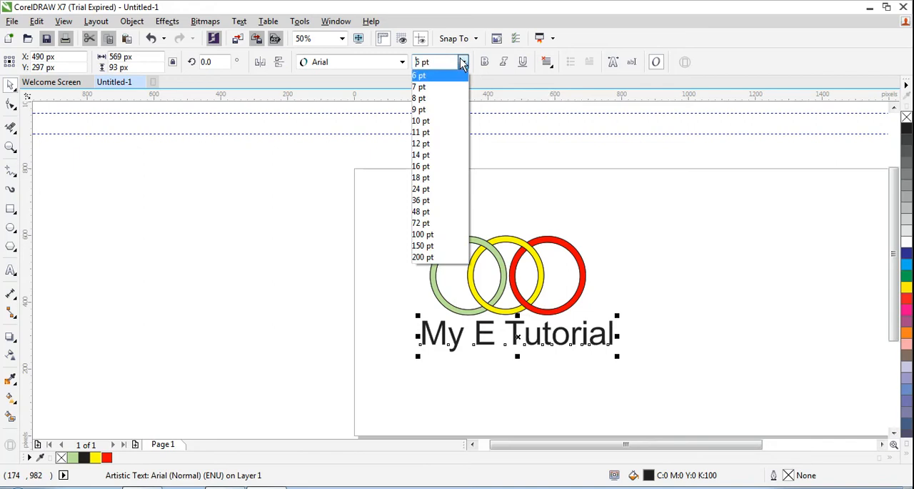
click(399, 67)
click(401, 64)
click(402, 64)
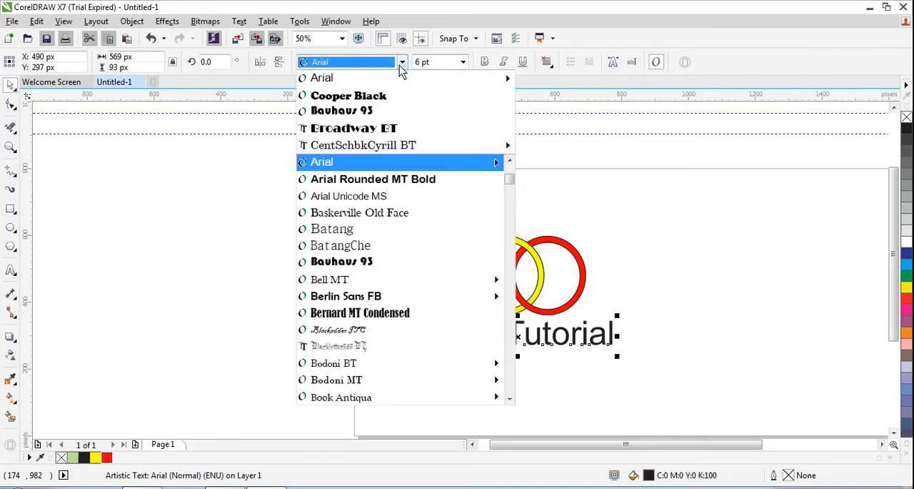
click(370, 184)
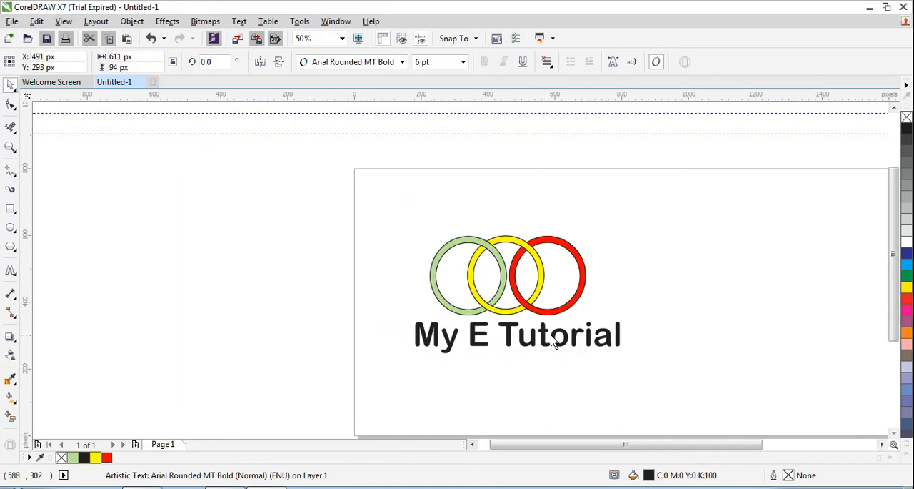
click(555, 341)
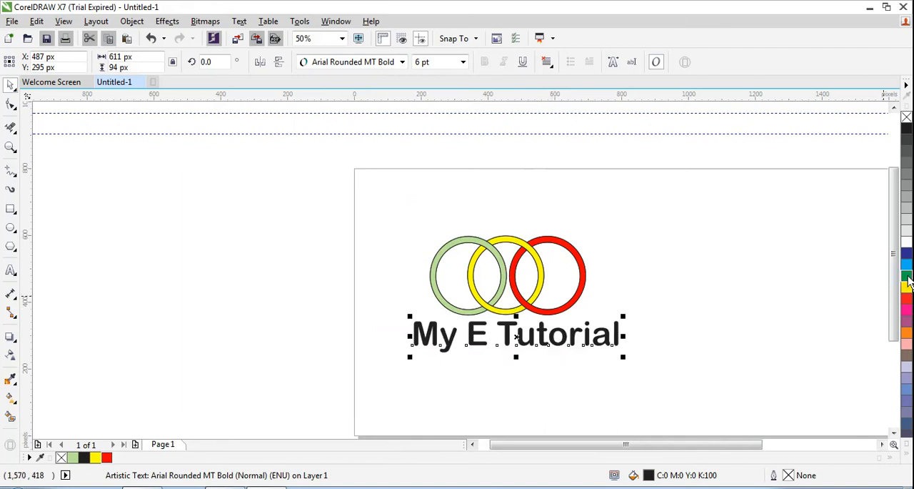
- Colour the text's fill and outline green (C:100 M:0 Y:100 K:0) and set its font size to 24 pt
click(906, 276)
right_click(905, 276)
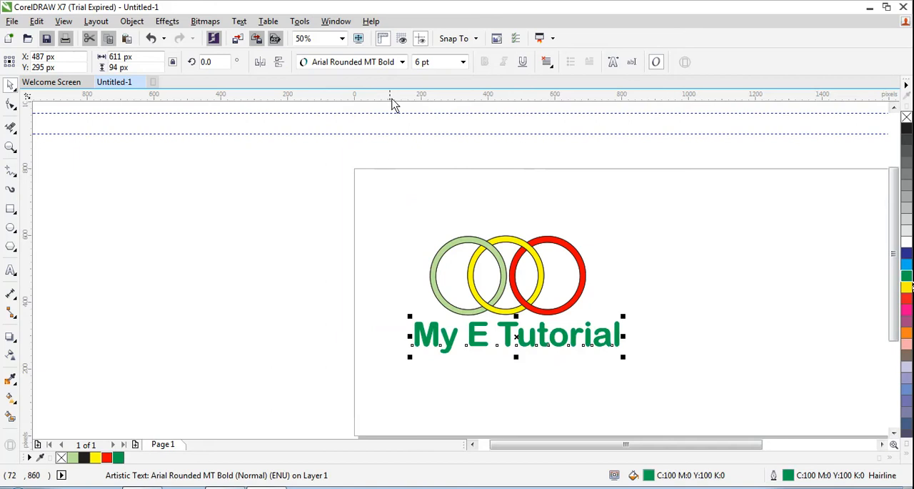
click(463, 62)
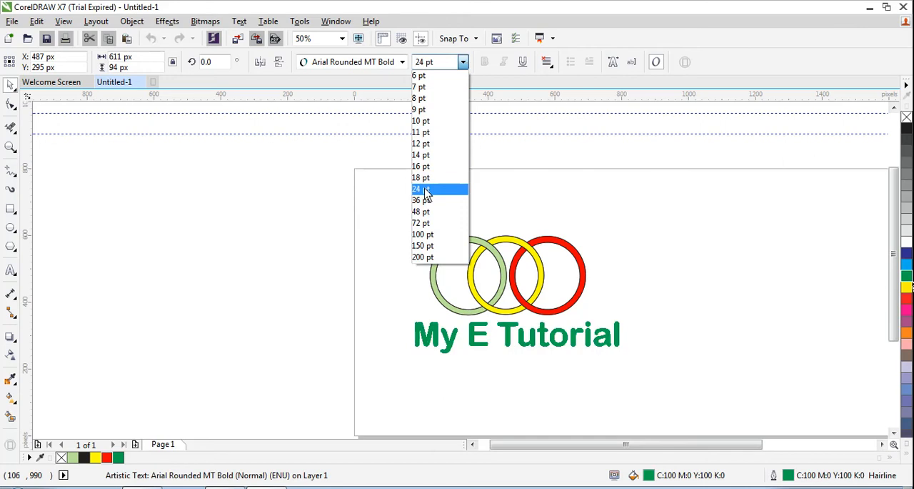
click(425, 192)
click(677, 314)
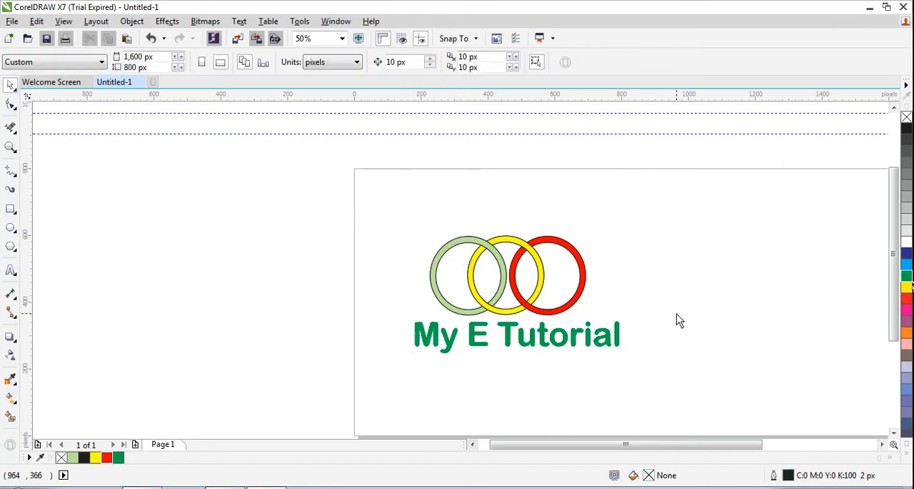
- Shift the green text slightly left beneath the rings, to about X 471 px, and deselect it
click(535, 339)
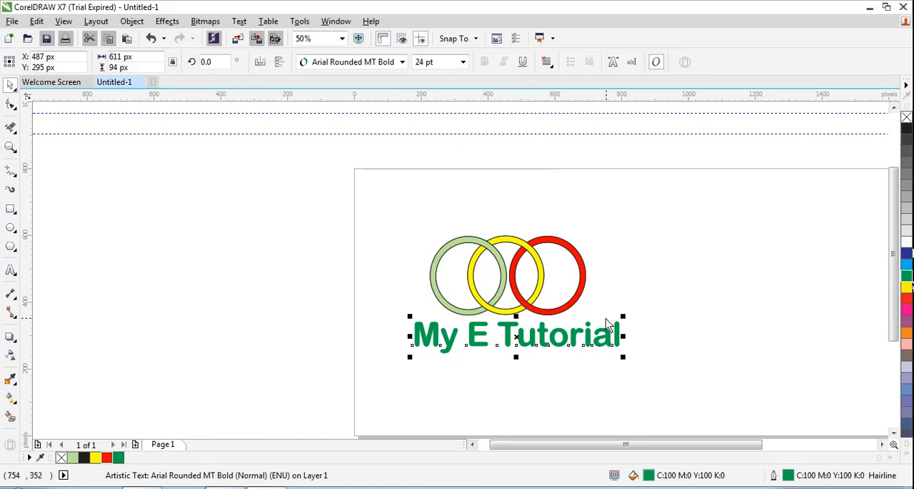
click(660, 272)
click(525, 336)
drag(542, 336, 536, 334)
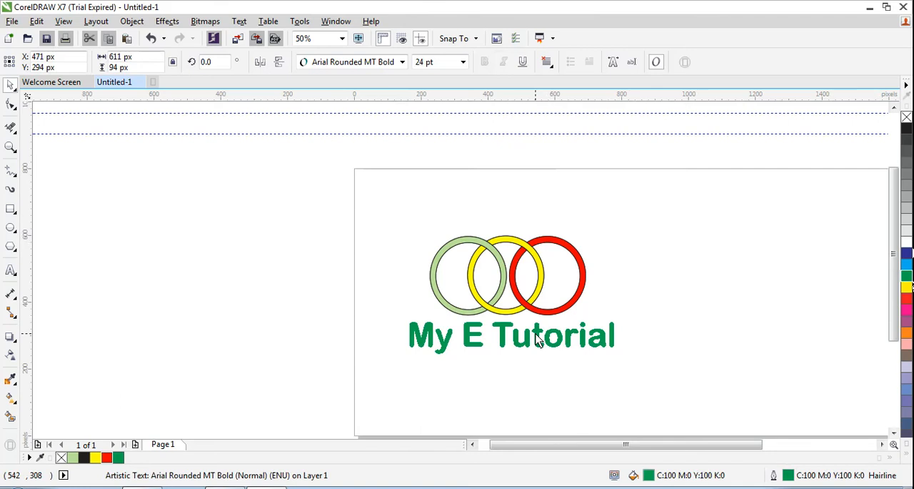
click(673, 307)
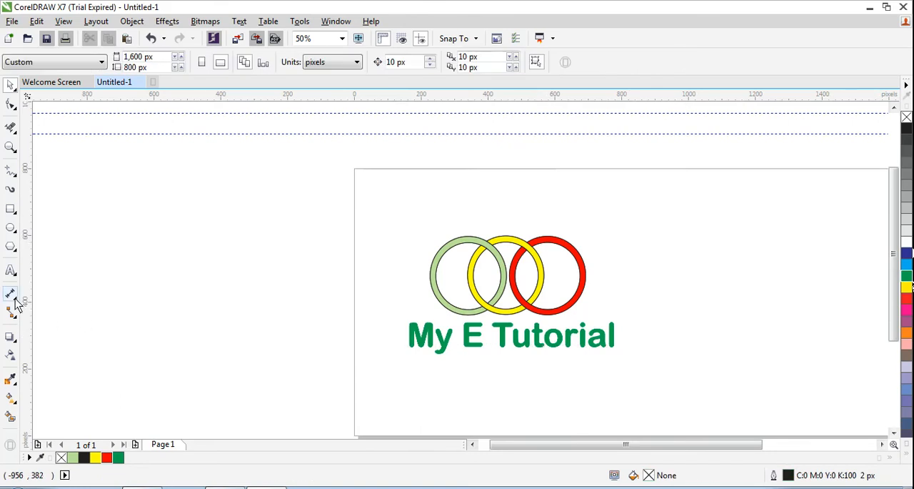
- Try adding a contour to the "My E Tutorial" text with the Contour tool, and undo it
click(15, 339)
click(14, 340)
click(57, 349)
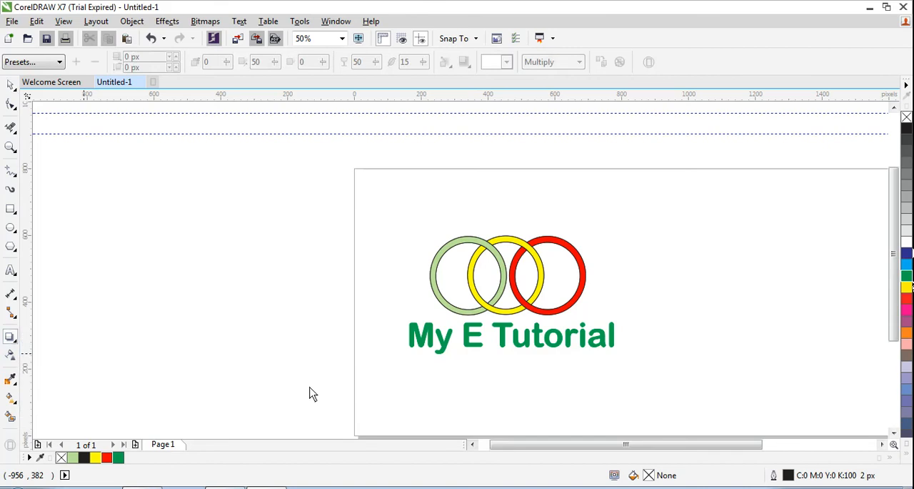
click(523, 347)
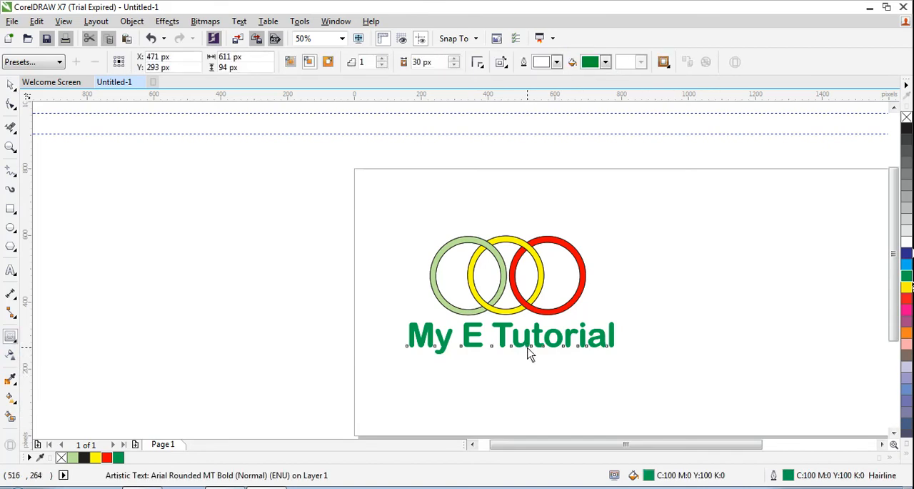
drag(529, 346, 530, 360)
key(ctrl+z)
- Set the Contour tool's fill colour to white and return to the Pick tool
click(607, 61)
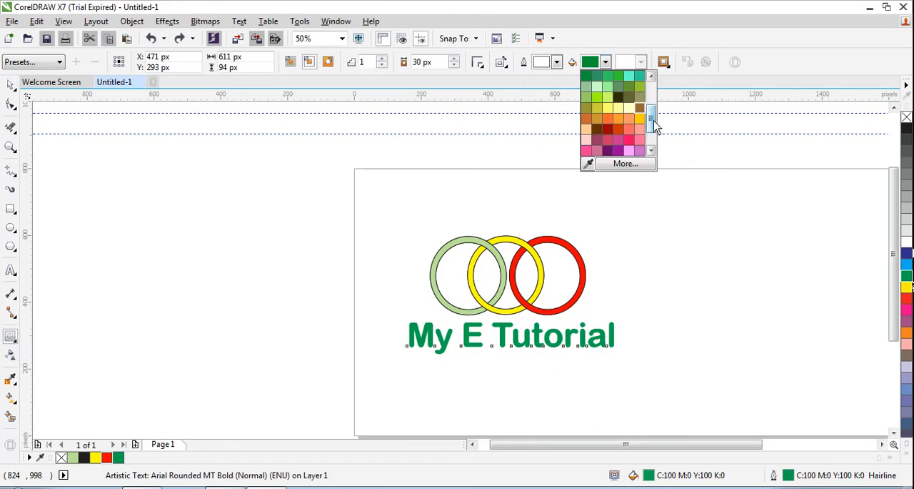
drag(655, 127, 656, 98)
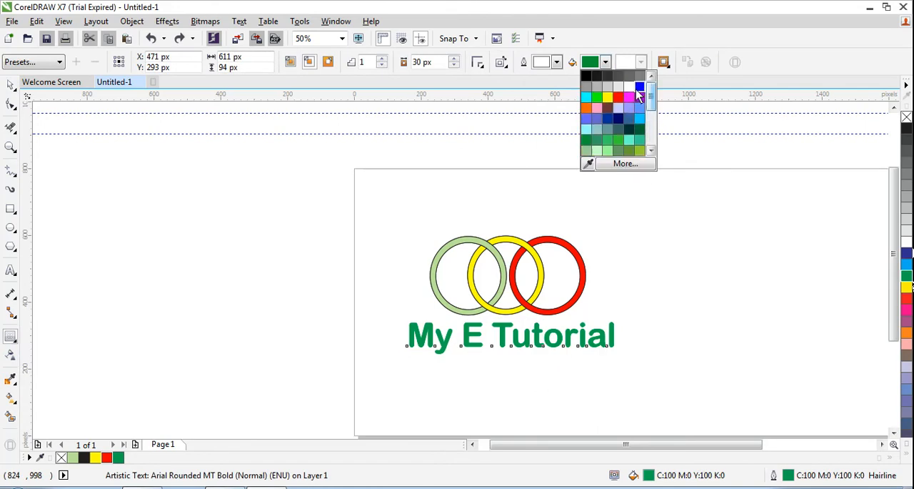
click(630, 87)
click(497, 271)
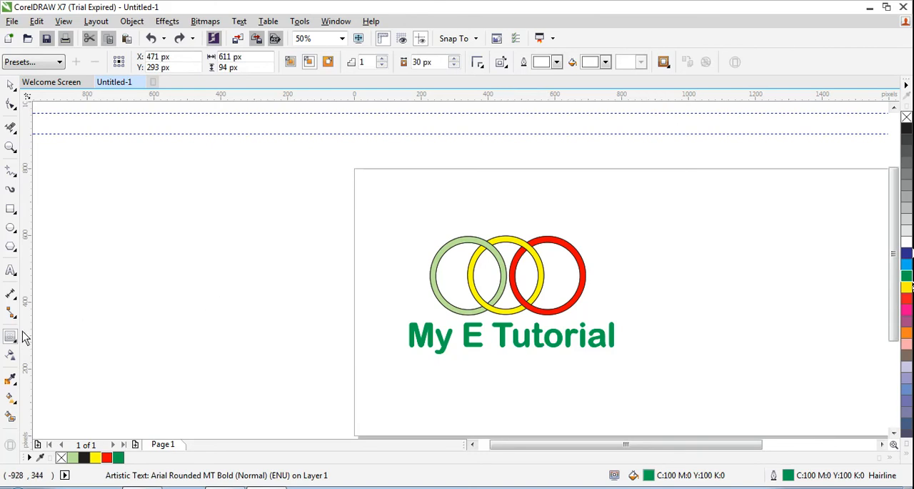
click(11, 102)
click(11, 85)
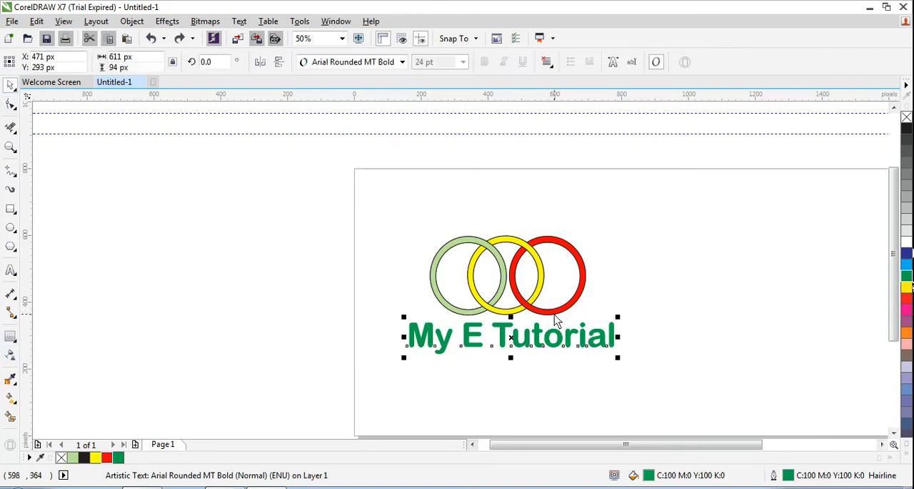
- Nudge the text a little further left to about X 464 px, keeping it selected
drag(538, 336, 536, 337)
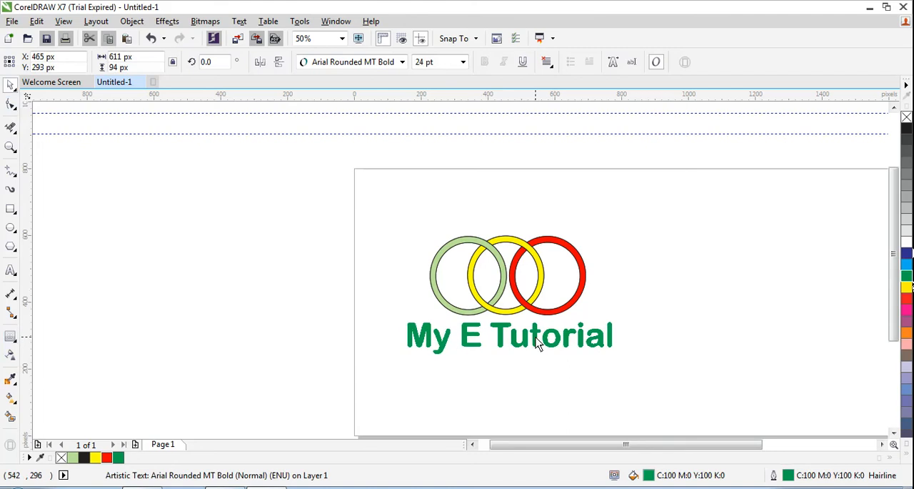
click(544, 393)
click(500, 333)
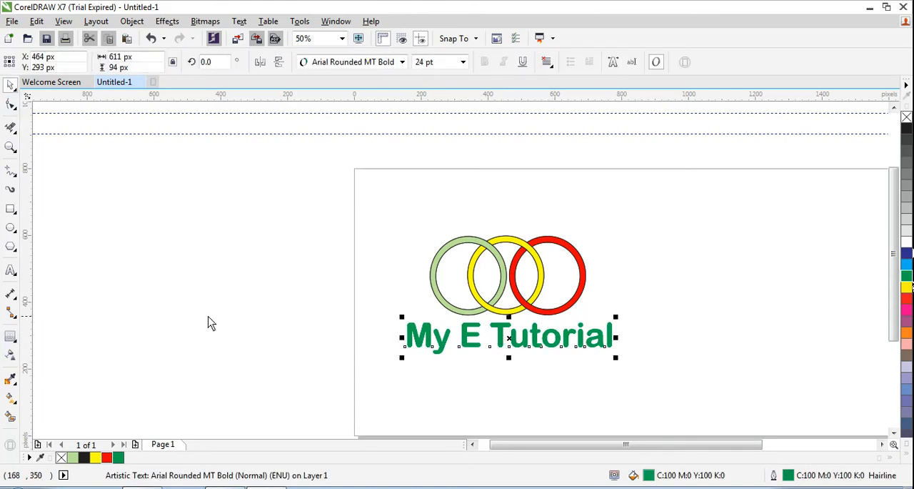
- Set the Contour tool's fill colour to light grey for the "My E Tutorial" text
click(9, 338)
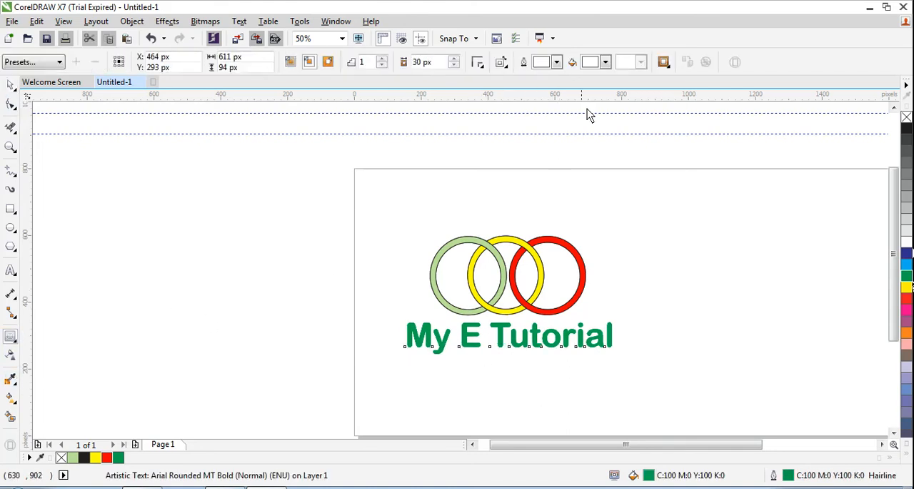
click(605, 63)
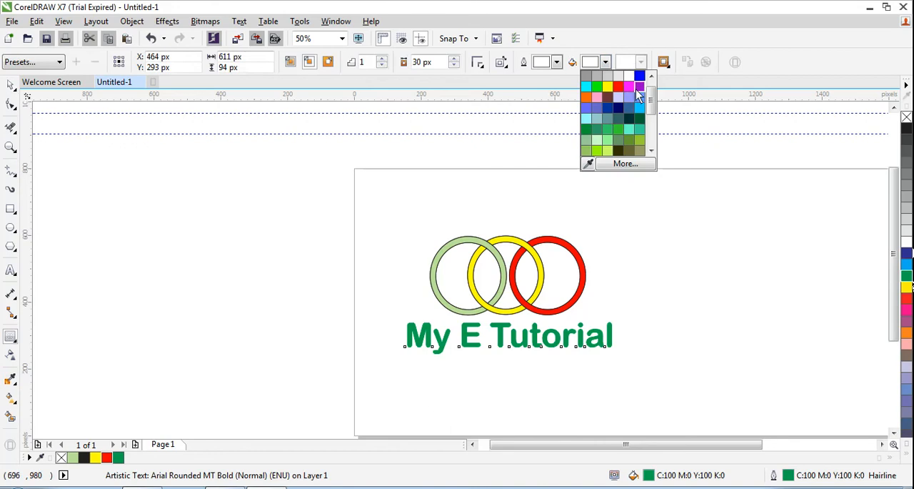
click(651, 107)
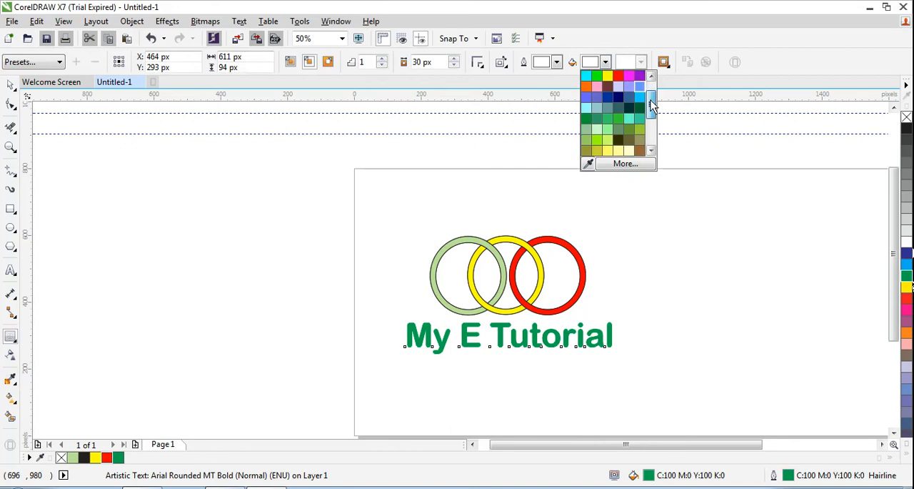
drag(652, 106, 654, 97)
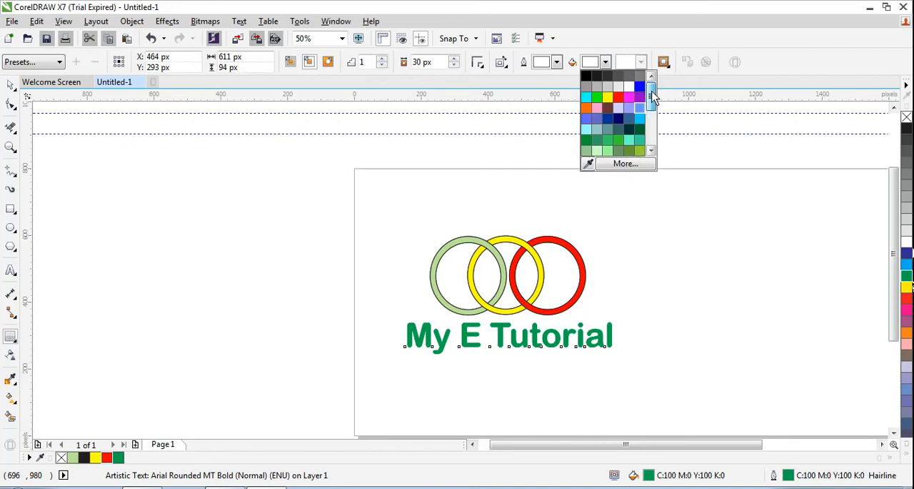
click(615, 90)
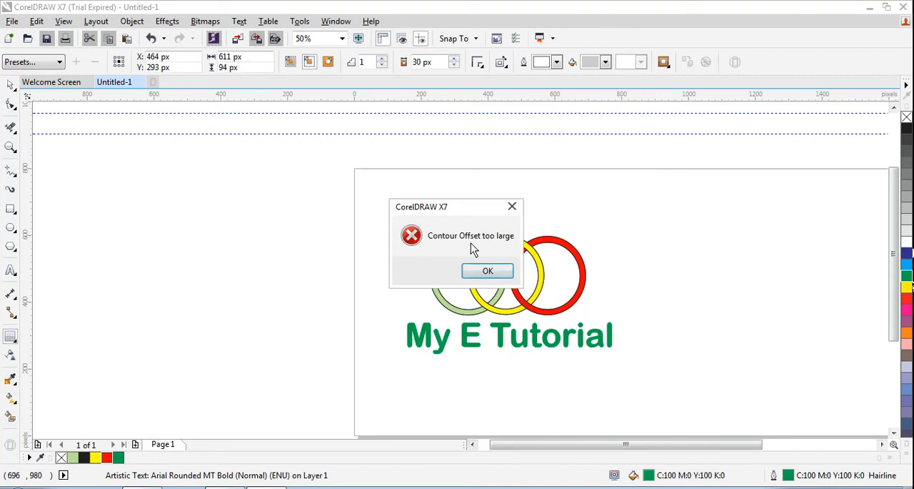
click(489, 271)
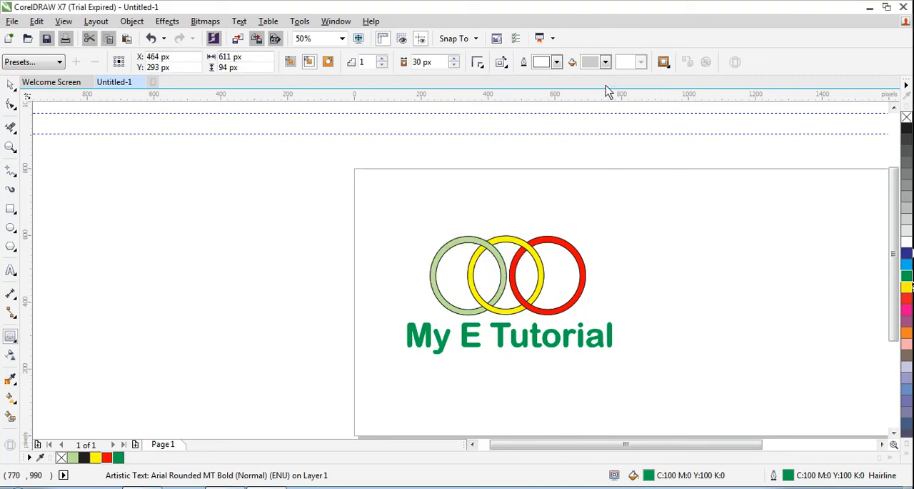
- Set the Contour tool's outline colour to medium grey for the text
click(442, 63)
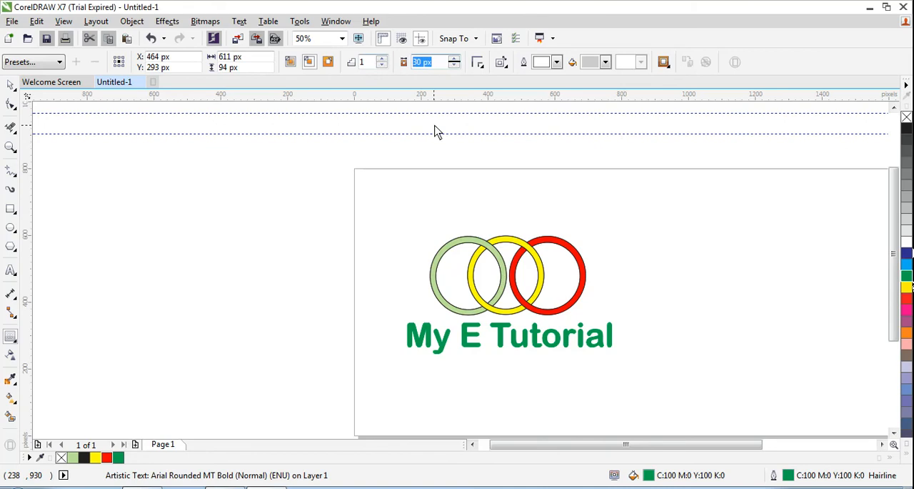
click(369, 62)
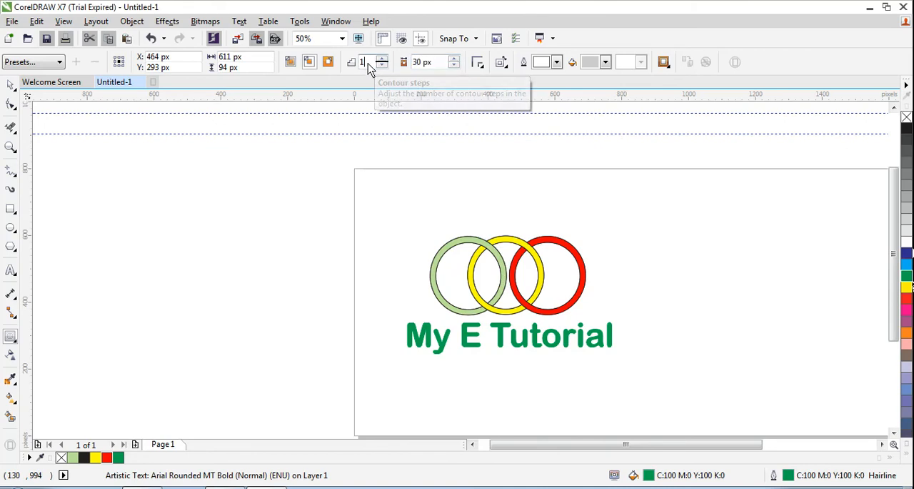
click(557, 62)
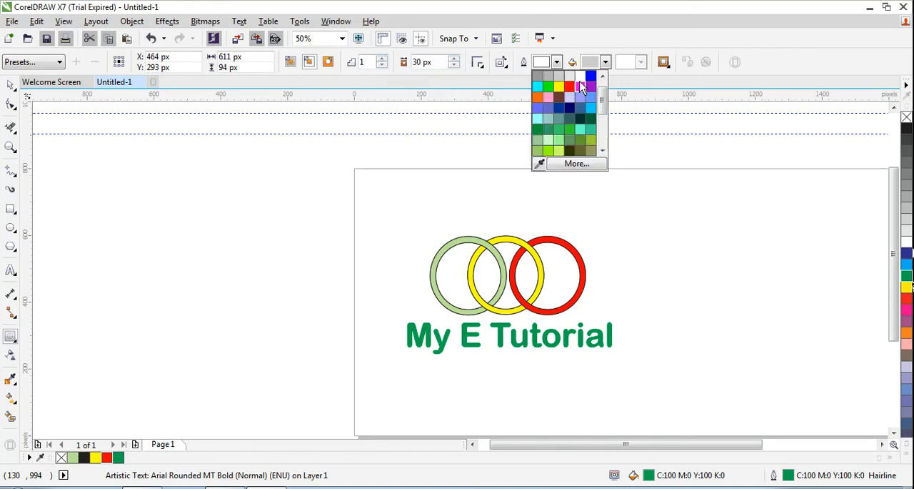
click(603, 76)
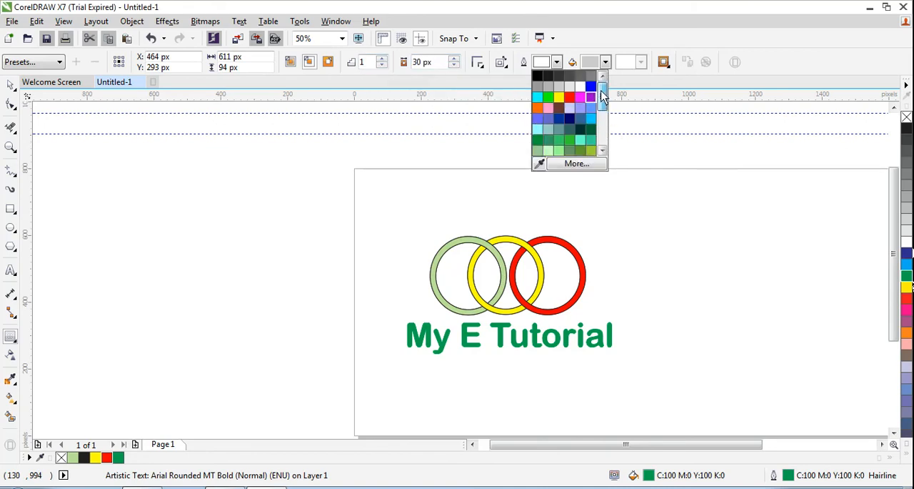
click(548, 86)
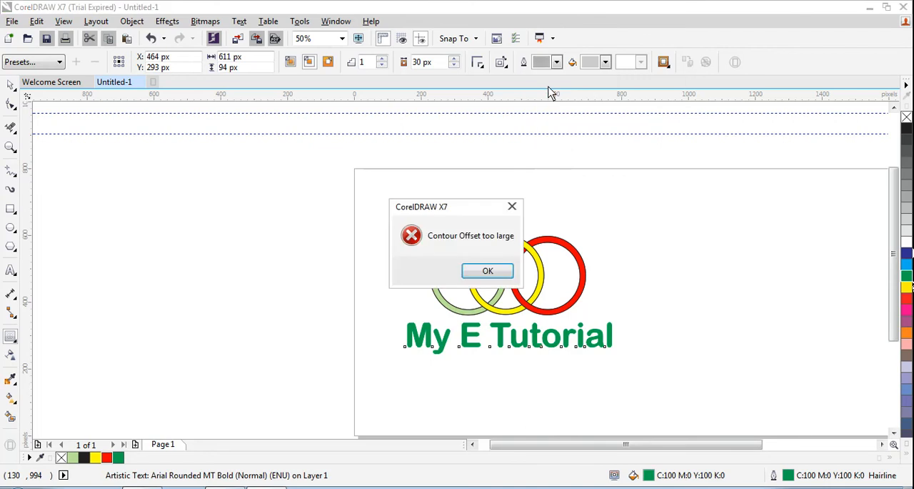
click(487, 270)
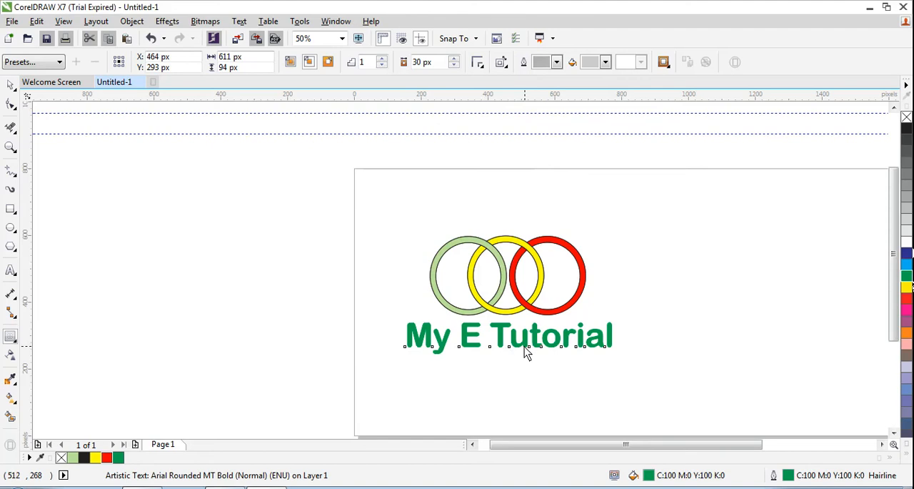
- Apply a one-step outside contour with an offset of about 14 px around the "My E Tutorial" text
key(Escape)
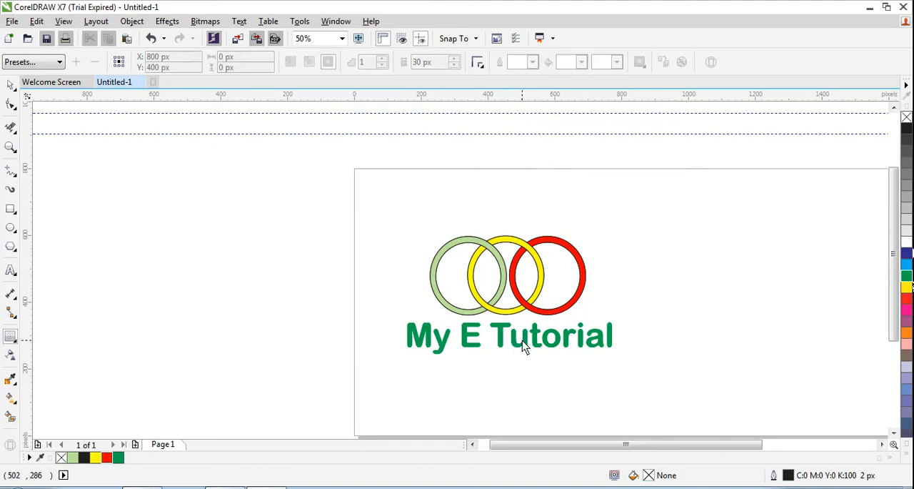
click(523, 340)
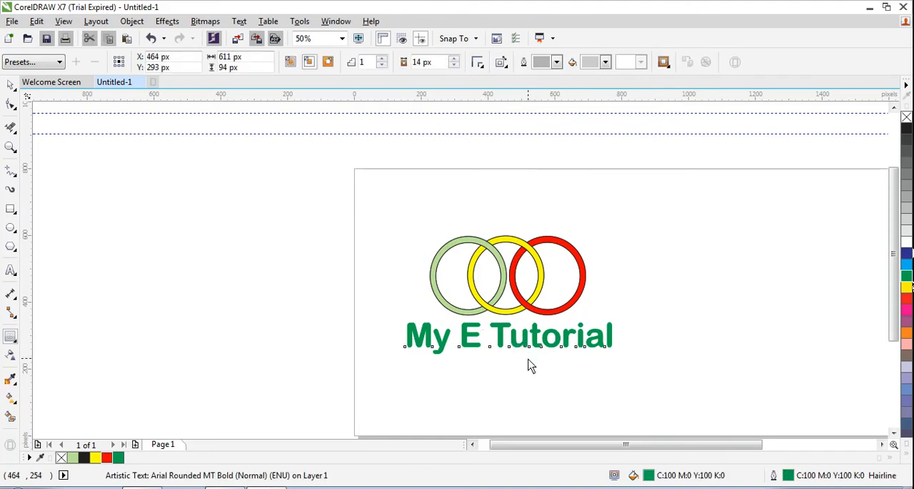
drag(528, 359, 541, 364)
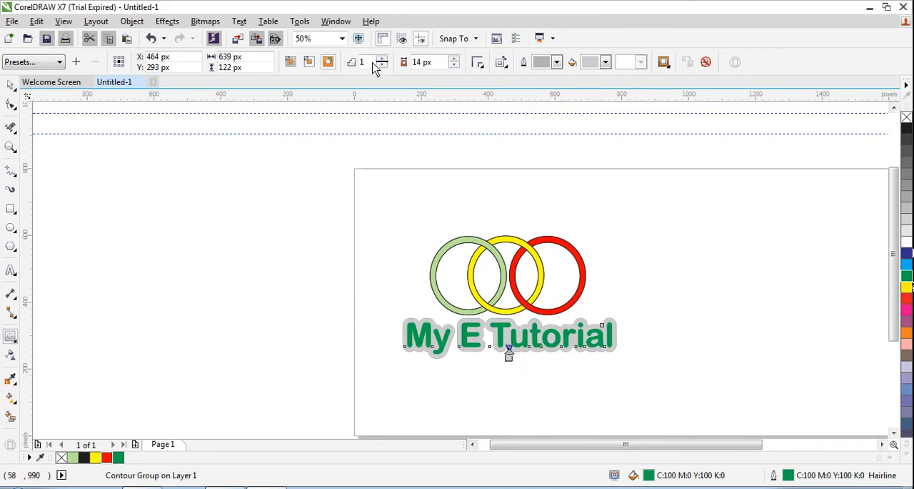
- Try increasing the text's contour to 2 steps, and undo it
text(2)
key(Return)
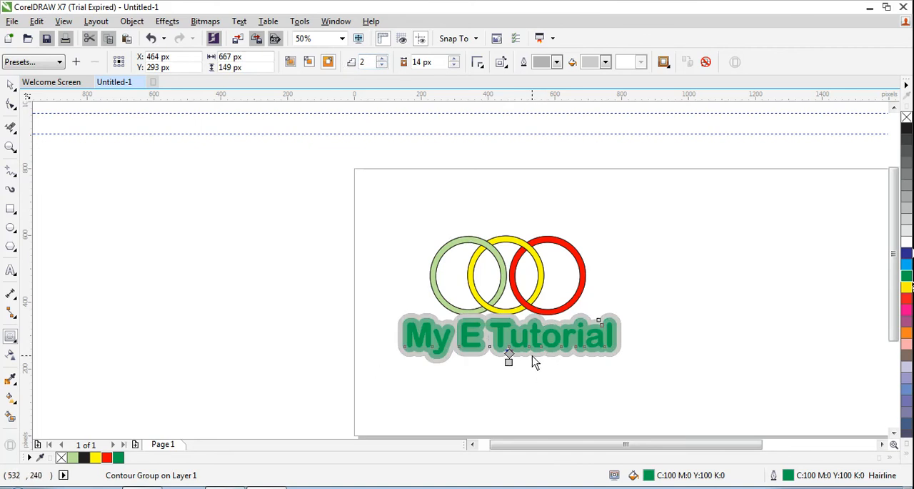
key(ctrl+z)
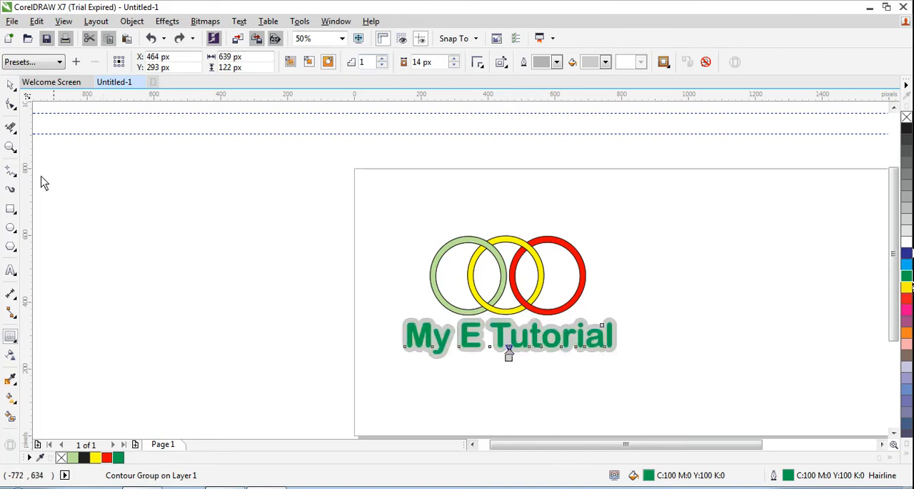
- Add a short drop shadow just below the "My E Tutorial" text, cast from its lower edge
click(10, 85)
click(517, 393)
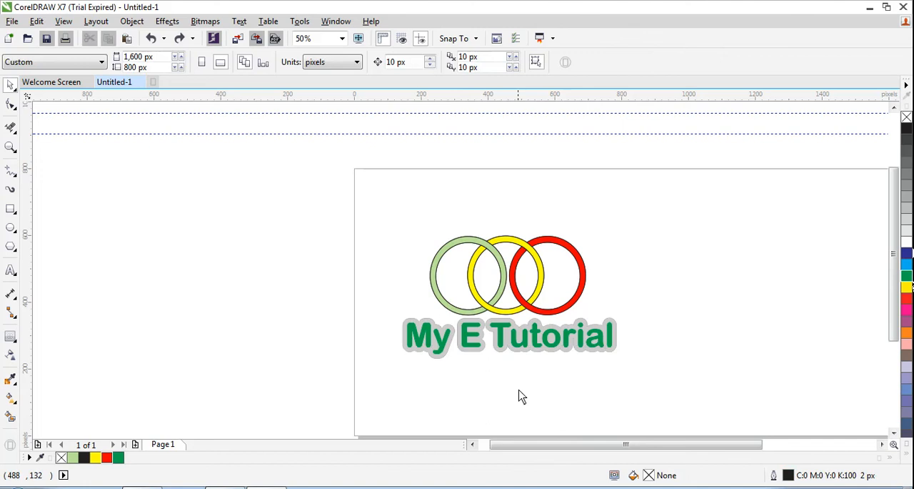
click(512, 339)
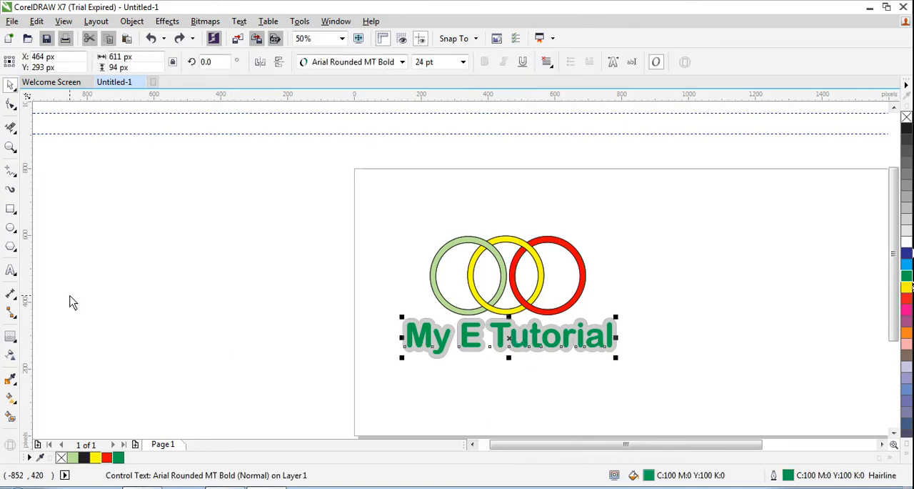
click(15, 341)
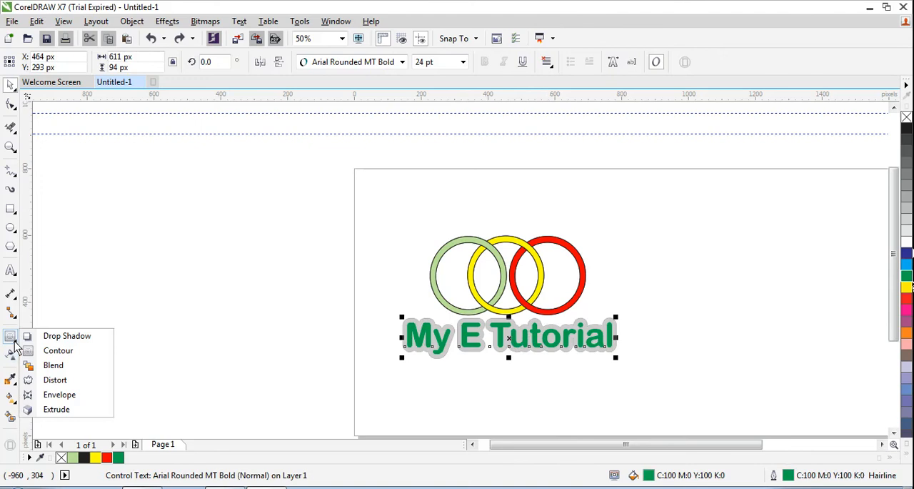
click(57, 335)
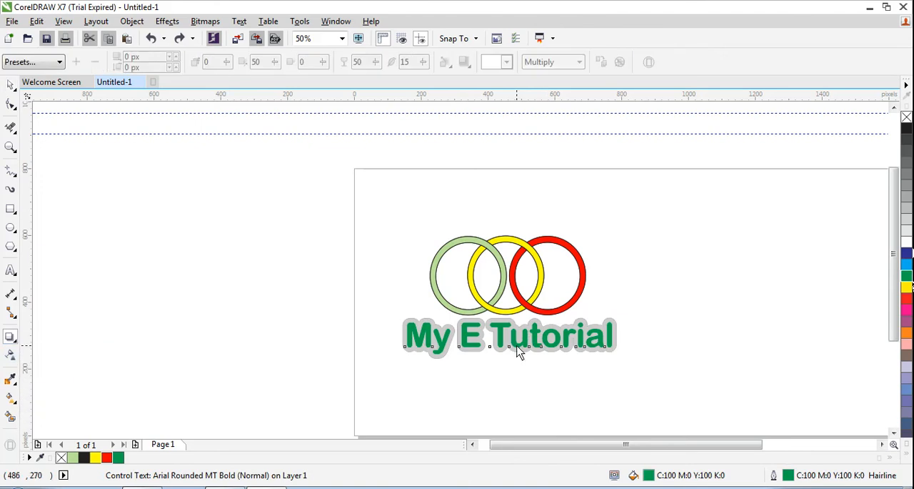
drag(517, 347, 515, 360)
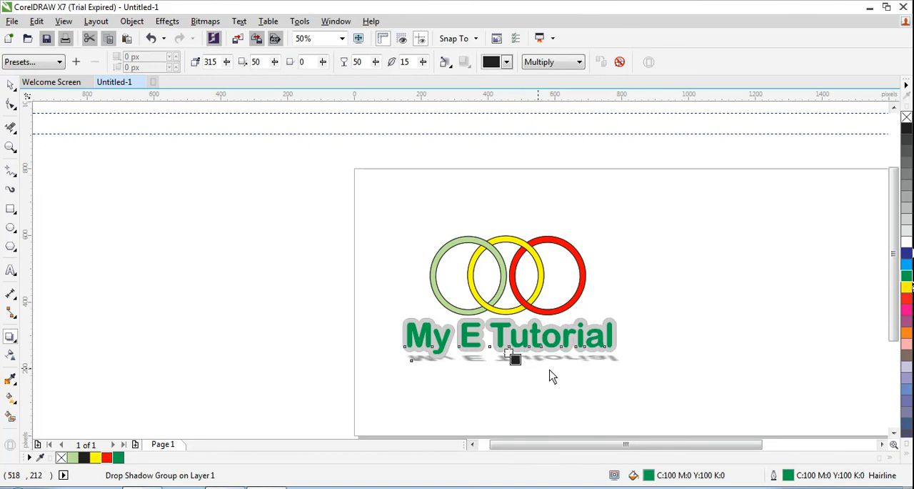
- Change the text's drop shadow colour to light grey, return to the Pick tool and deselect everything
click(510, 64)
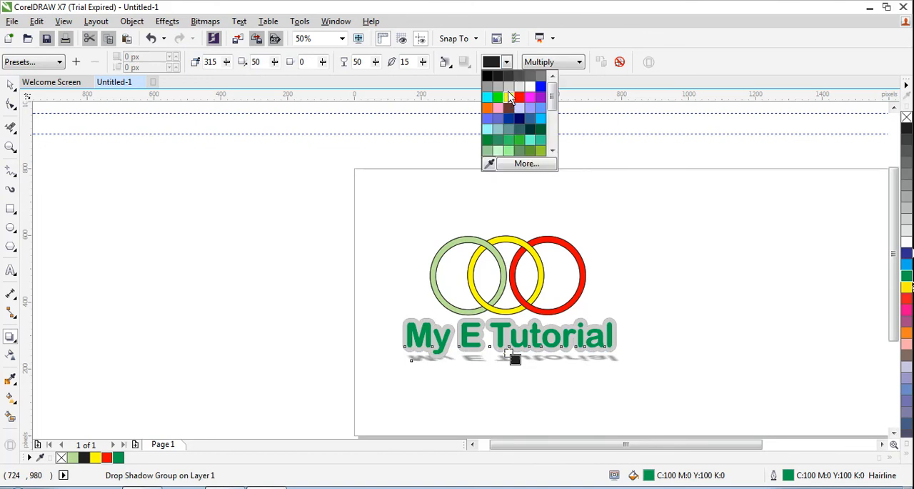
click(509, 86)
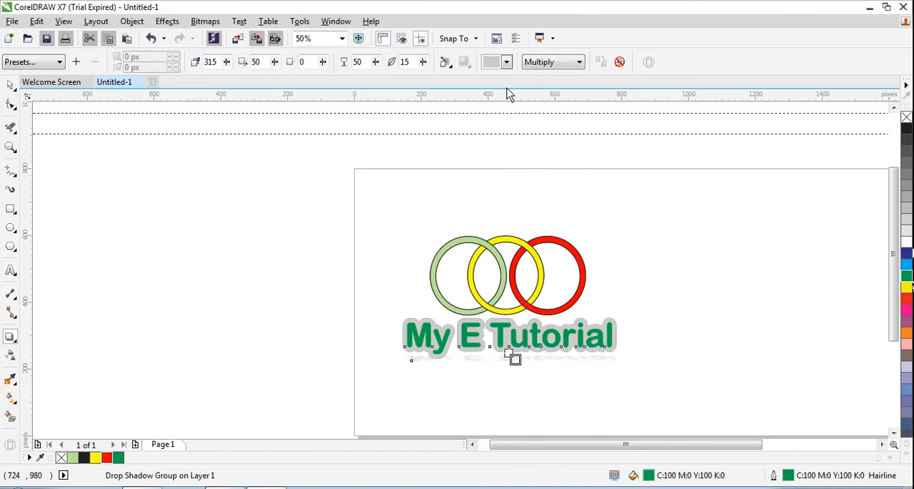
click(11, 85)
click(547, 399)
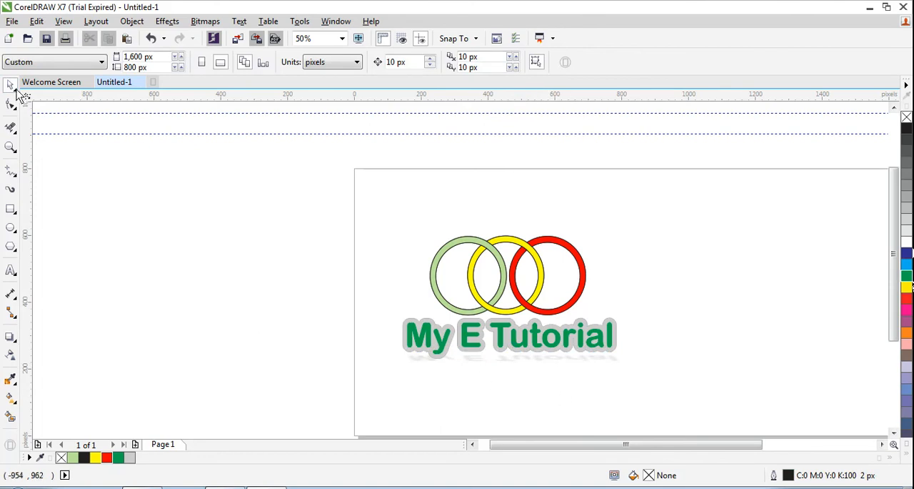
drag(377, 211, 674, 417)
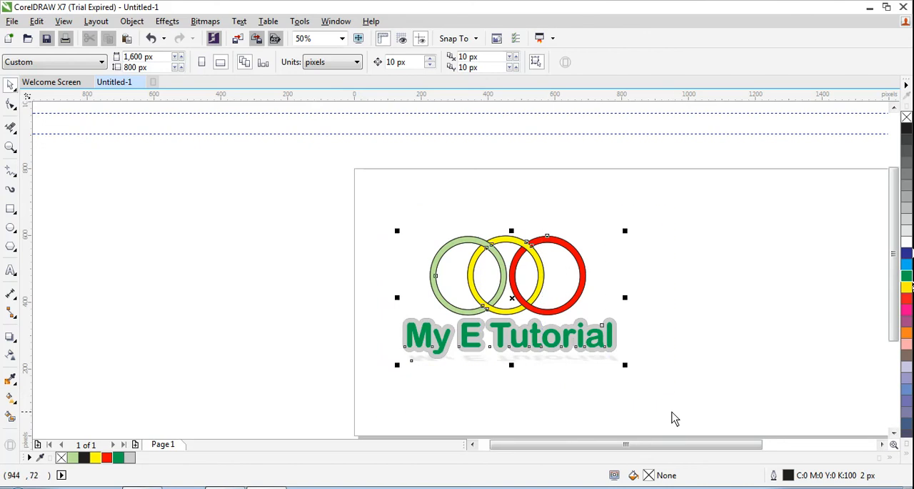
click(699, 305)
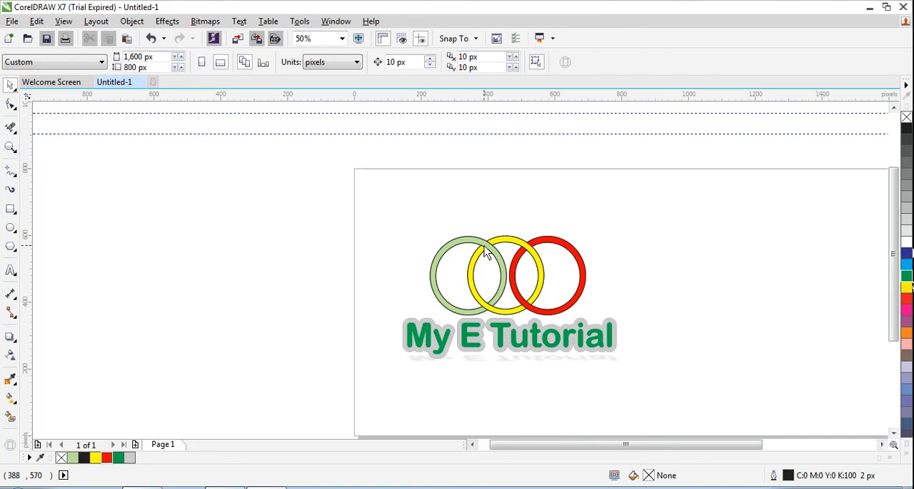
click(16, 137)
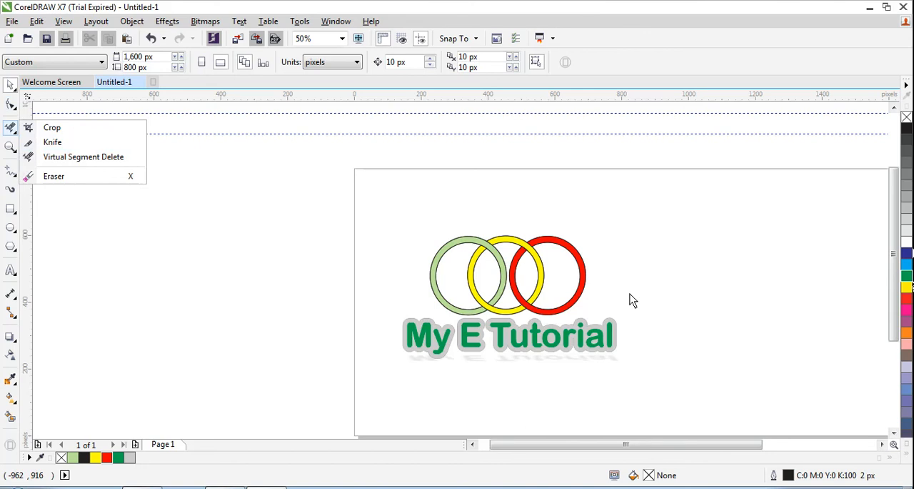
click(656, 299)
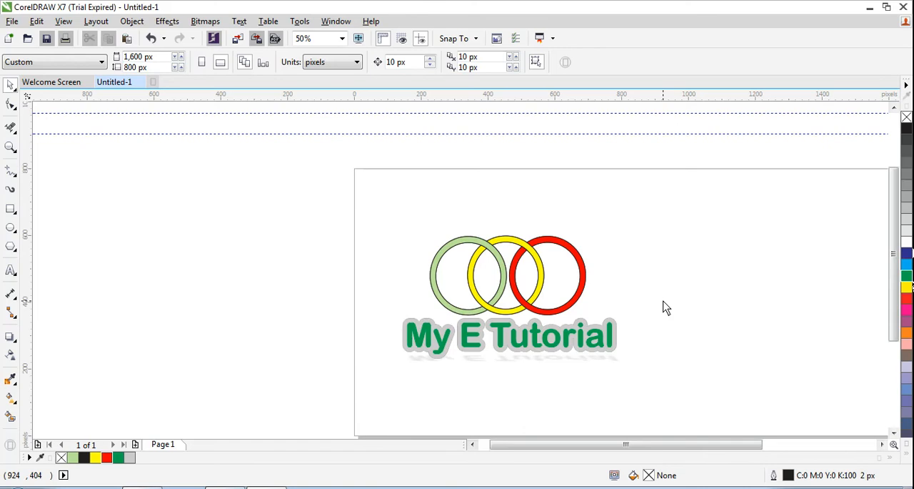
click(796, 488)
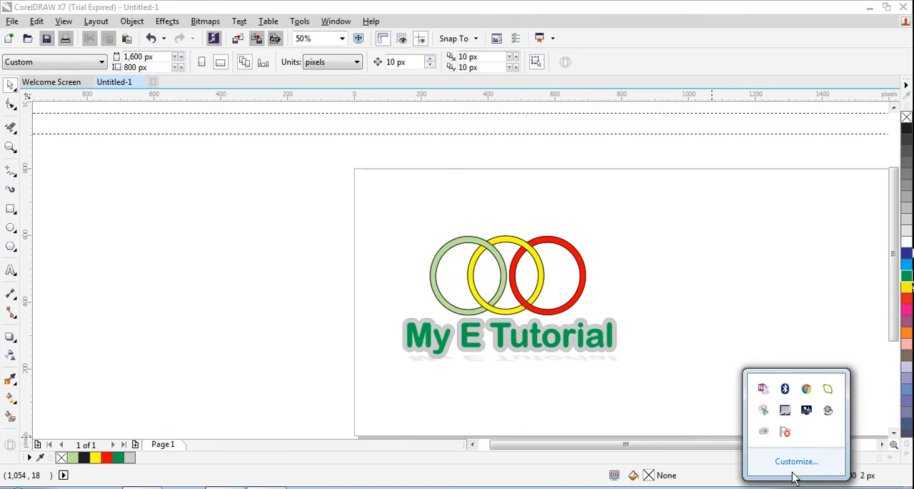
right_click(831, 411)
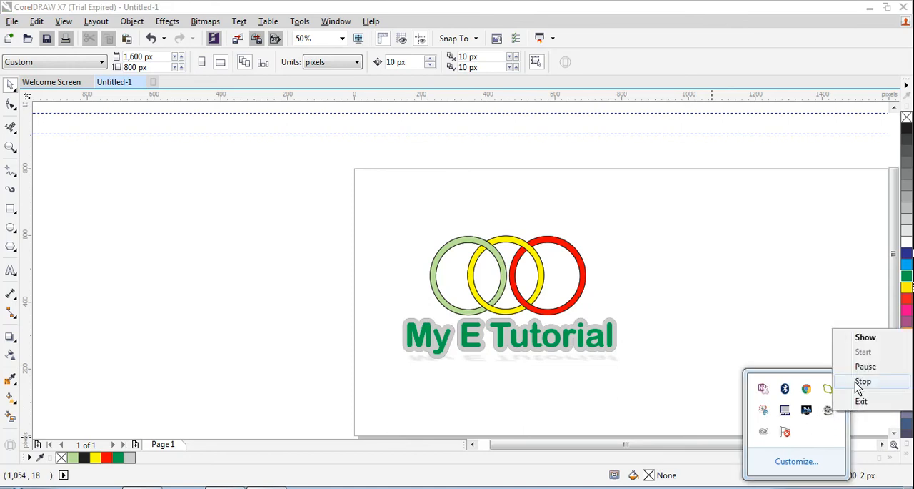